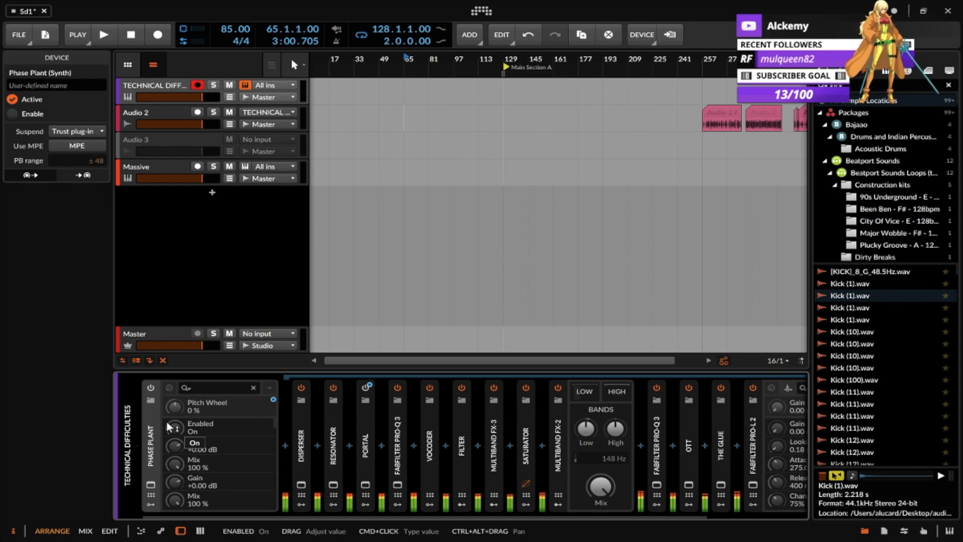
Step: Deactivate the effect devices on the TECHNICAL DIFFICULTIES track from Disperser through The Glue, keeping only FabFilter Pro-L 2 active
{"action": "left_click", "coordinate": [301, 424]}
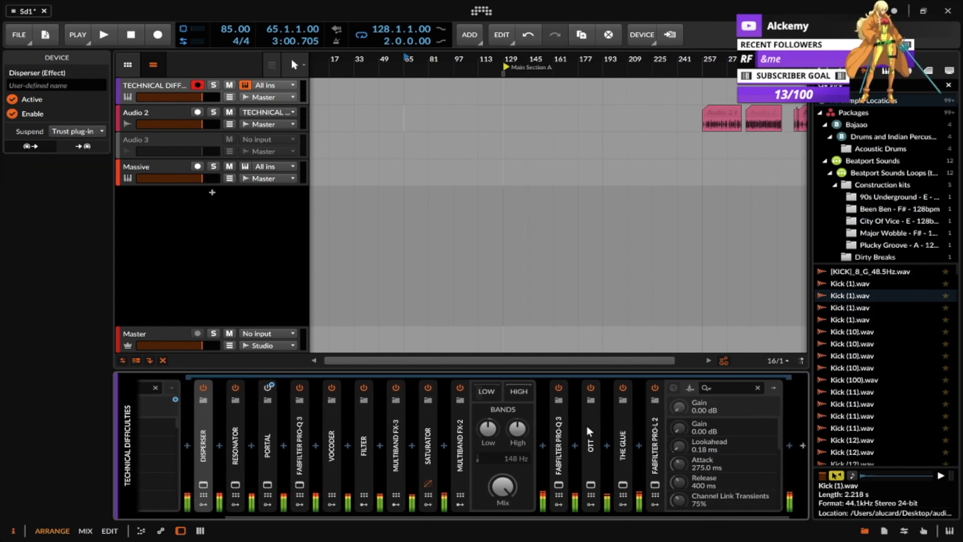
{"action": "left_click", "coordinate": [658, 415], "text": "shift"}
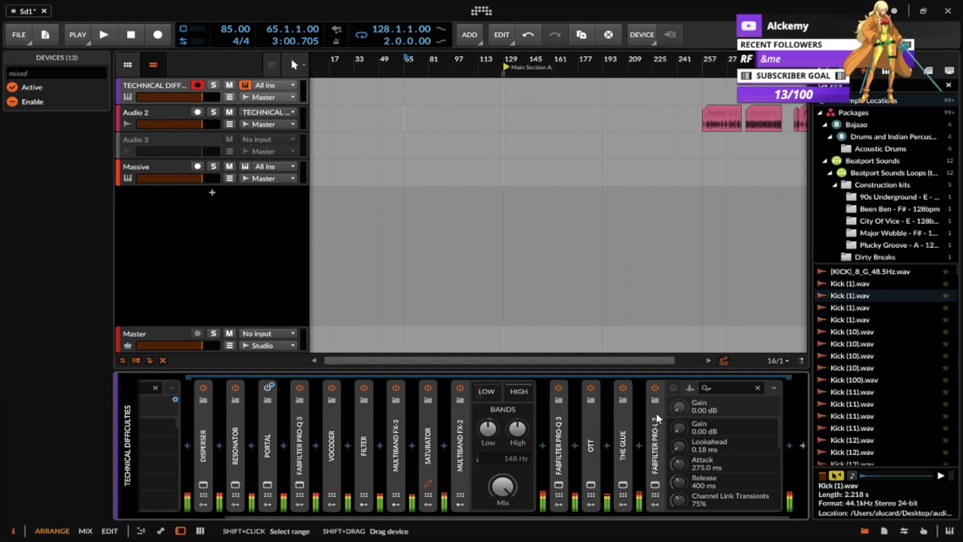
{"action": "left_click", "coordinate": [647, 388]}
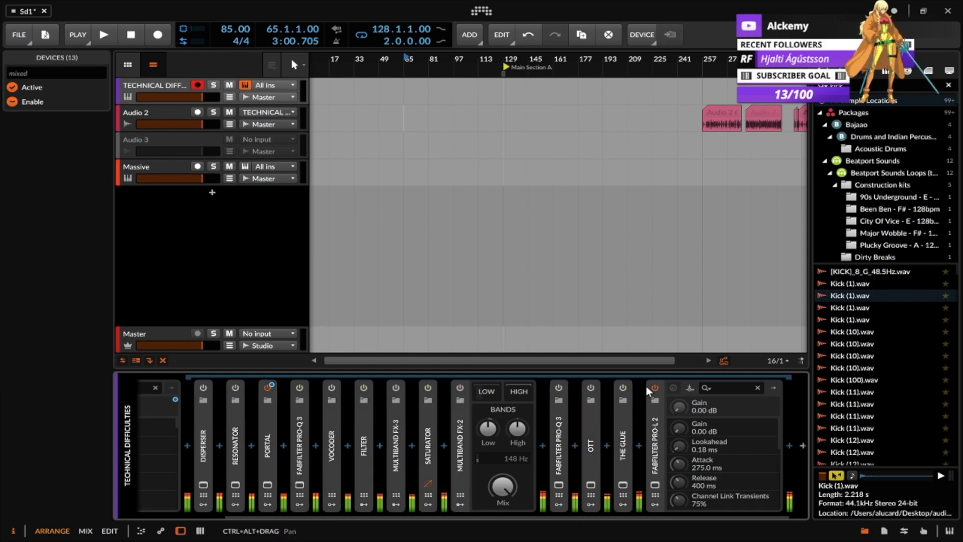
{"action": "scroll", "coordinate": [483, 444], "scroll_direction": "left", "scroll_amount": 2}
{"action": "left_click", "coordinate": [286, 390]}
Step: Open the Phase Plant synth's plug-in window and reposition it clear of the transport controls
{"action": "scroll", "coordinate": [346, 433], "scroll_direction": "left", "scroll_amount": 4}
{"action": "left_click", "coordinate": [158, 413]}
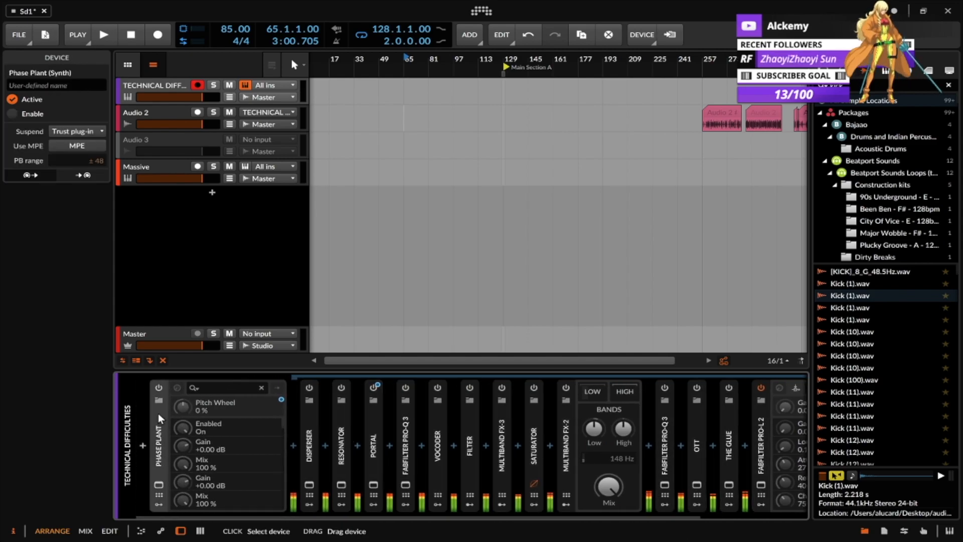
{"action": "left_click", "coordinate": [158, 388]}
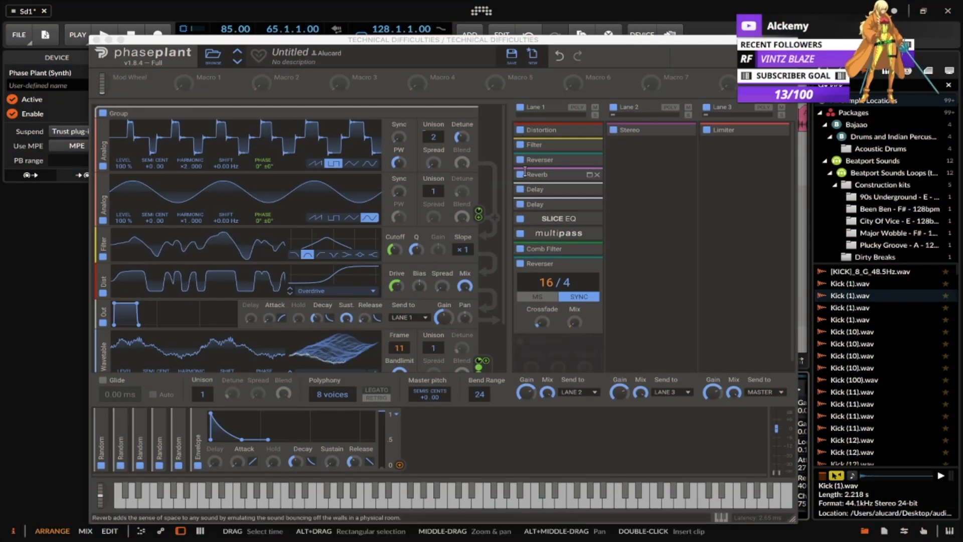
{"action": "left_click_drag", "start_coordinate": [139, 40], "coordinate": [164, 78]}
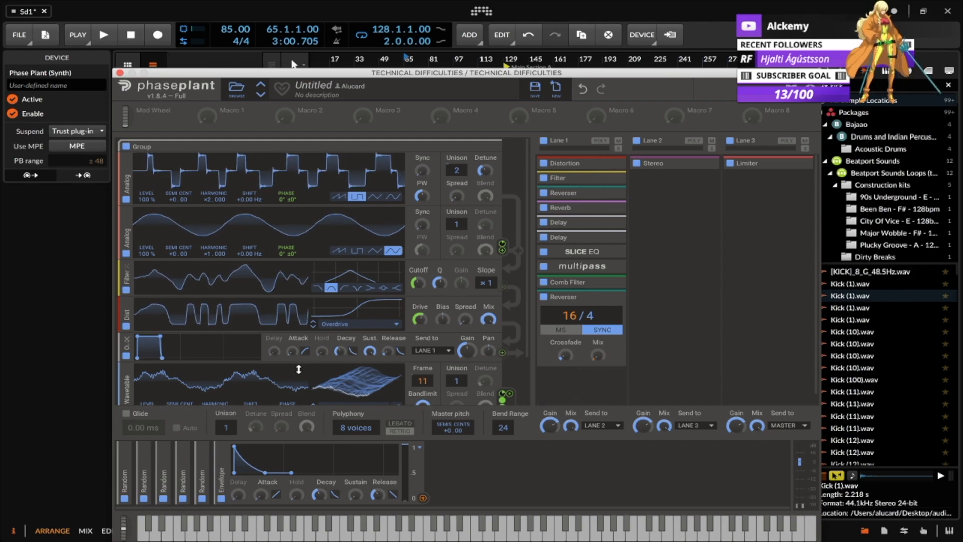
Step: Examine the rate, jitter, smooth and chaos settings of the collapsed Random modulators, collapsing each again
{"action": "double_click", "coordinate": [204, 453]}
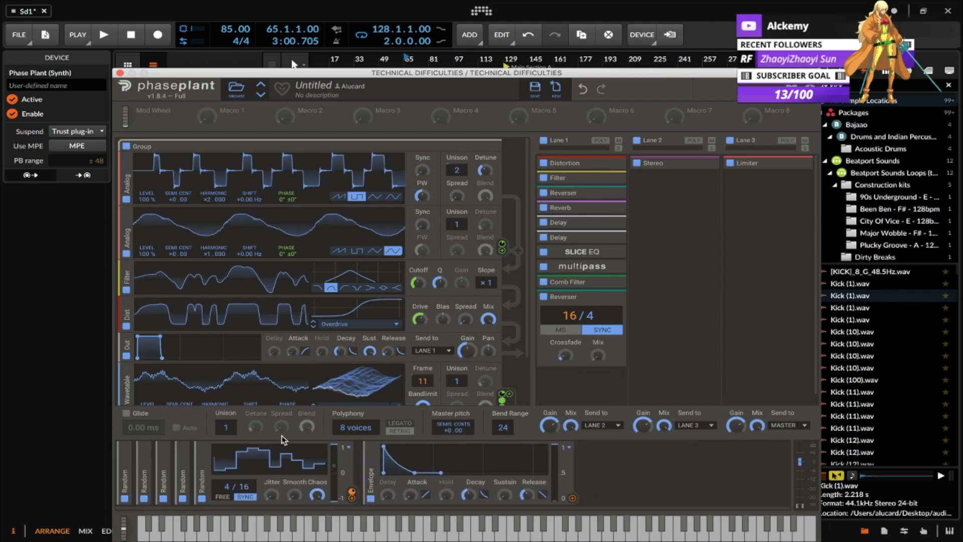
{"action": "double_click", "coordinate": [202, 461]}
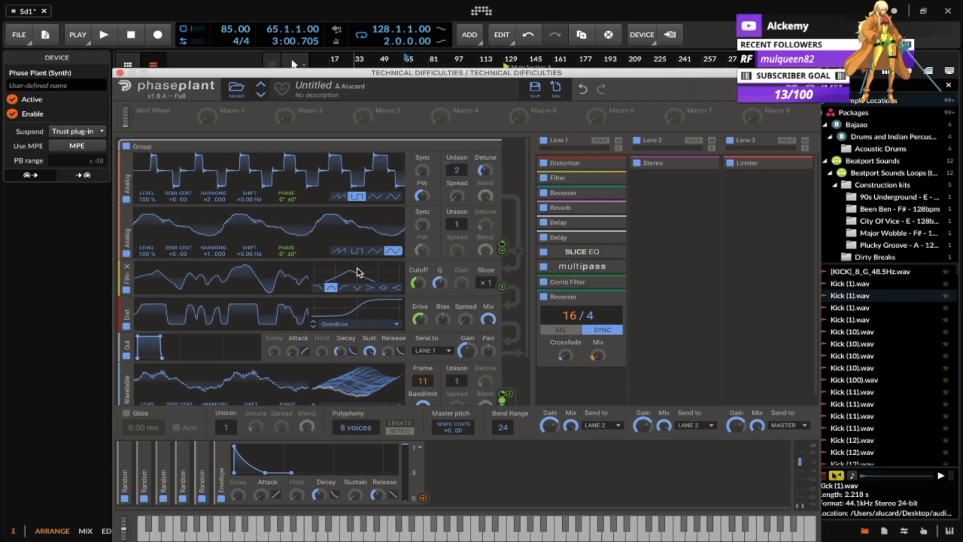
{"action": "left_click", "coordinate": [134, 459]}
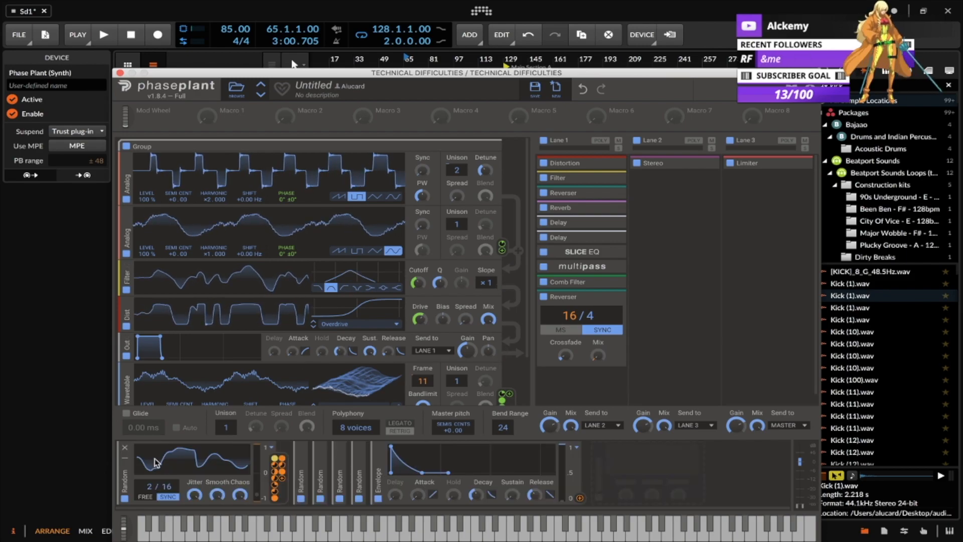
{"action": "left_click", "coordinate": [305, 456]}
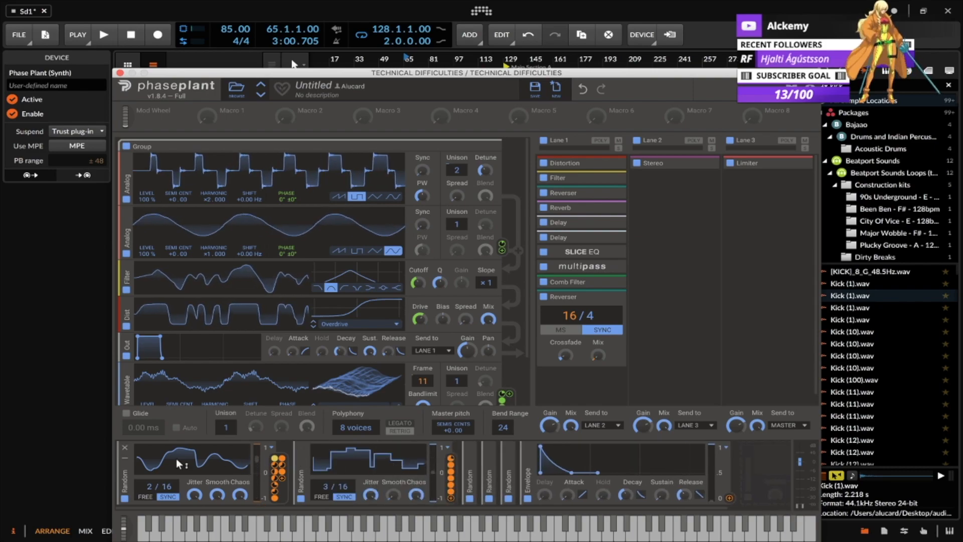
{"action": "left_click", "coordinate": [125, 458]}
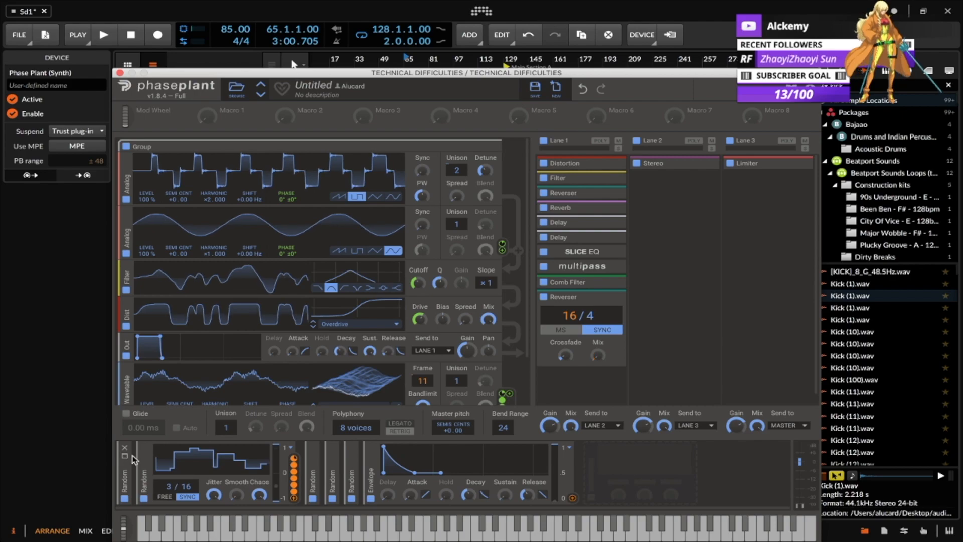
{"action": "left_click", "coordinate": [145, 460]}
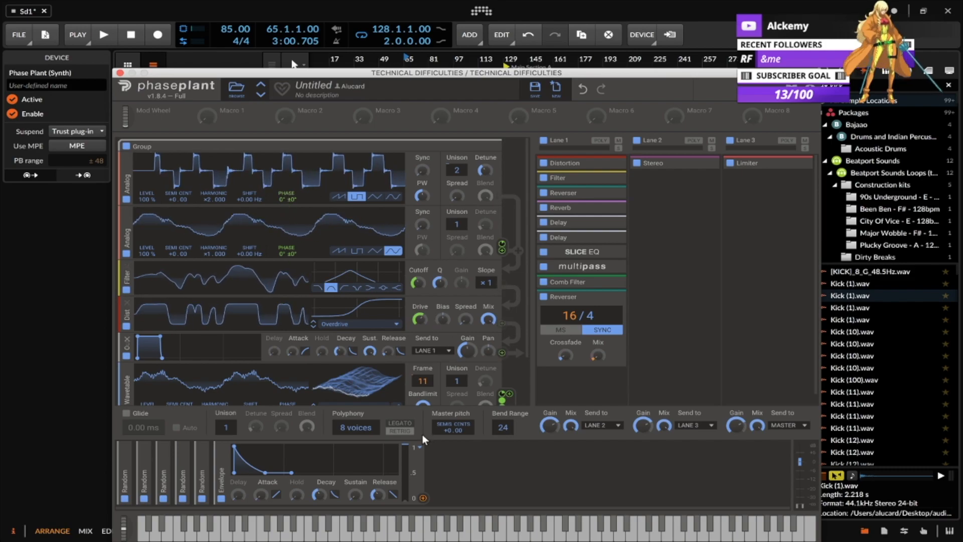
Step: Examine the Envelope's possible modulation targets and the Wavetable oscillator's Newspeak table in the Vocals folder
{"action": "left_click_drag", "start_coordinate": [423, 498], "coordinate": [296, 193]}
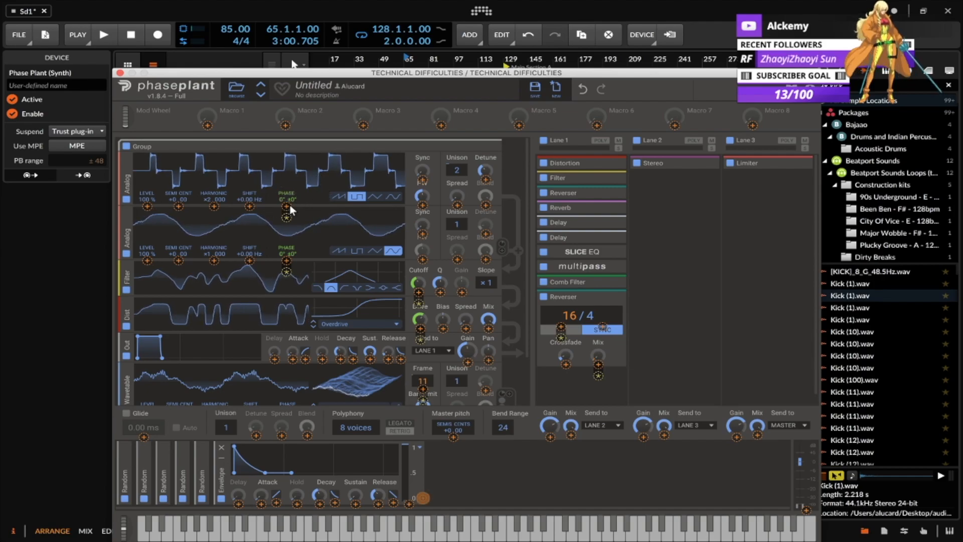
{"action": "left_click", "coordinate": [432, 463]}
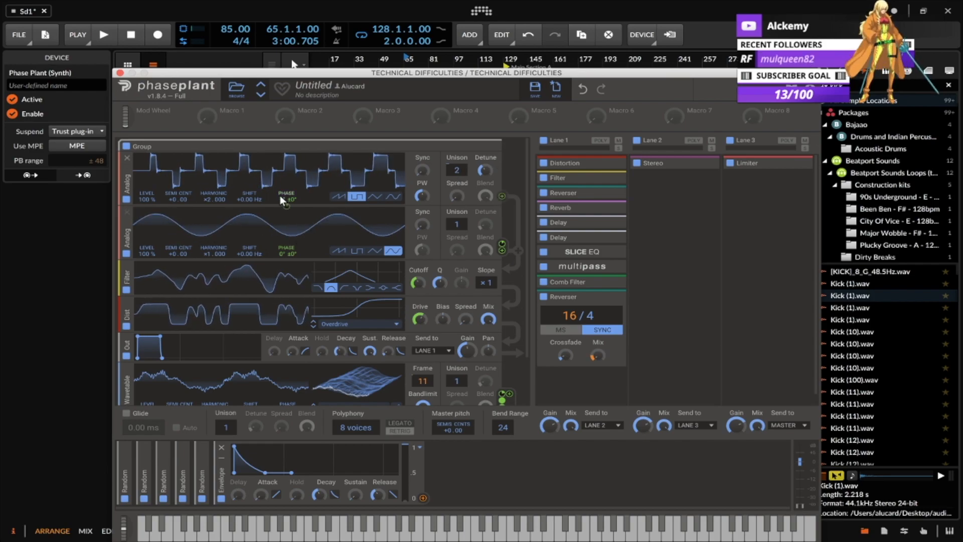
{"action": "scroll", "coordinate": [221, 218], "scroll_direction": "down", "scroll_amount": 3}
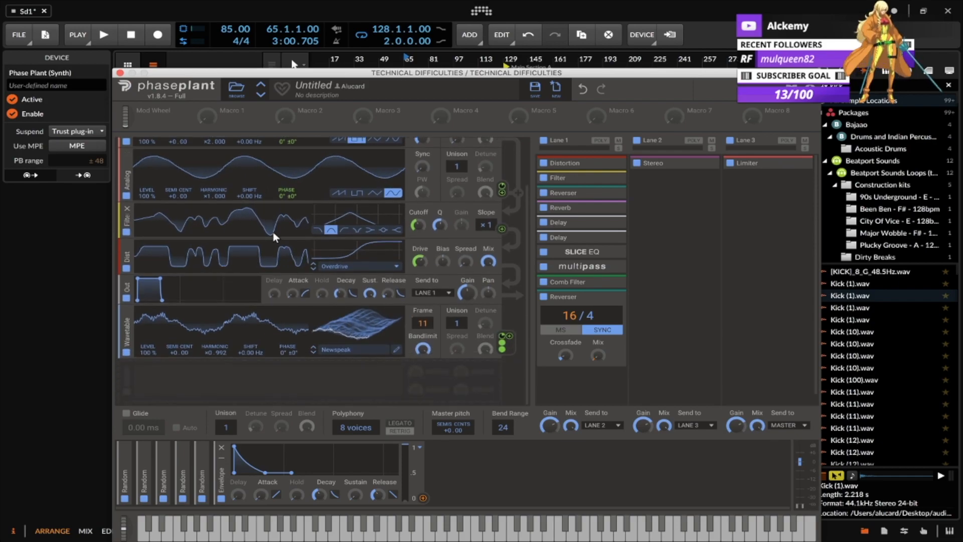
{"action": "left_click", "coordinate": [361, 350]}
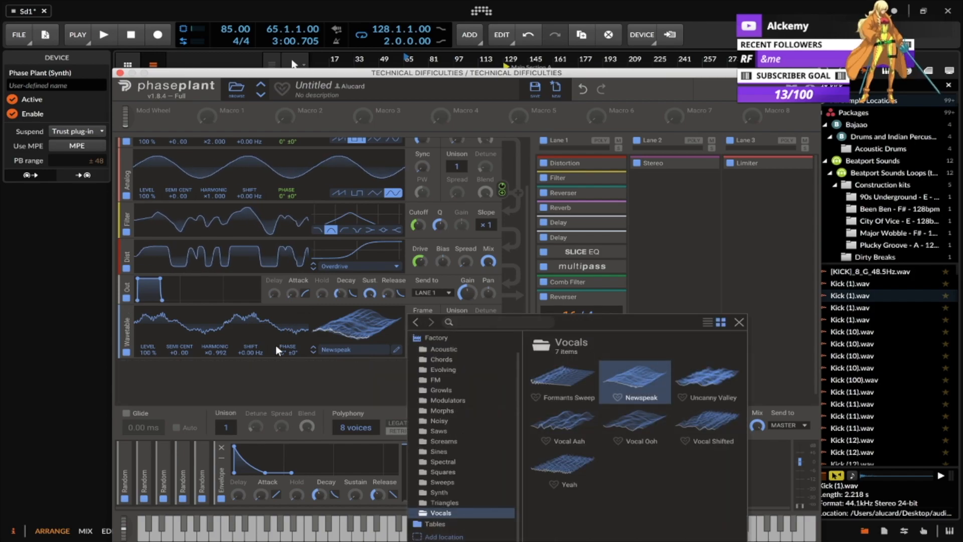
{"action": "left_click", "coordinate": [272, 374]}
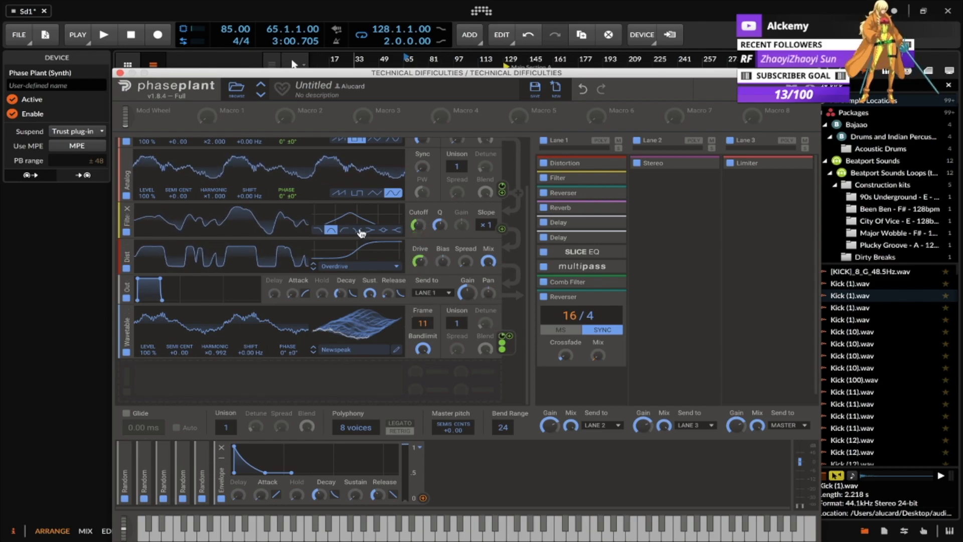
{"action": "scroll", "coordinate": [354, 225], "scroll_direction": "up", "scroll_amount": 2}
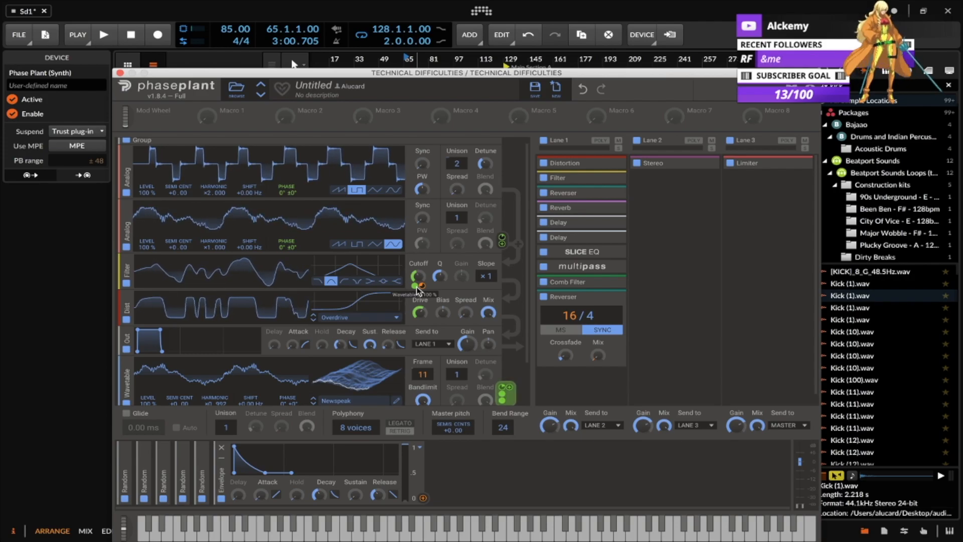
Step: Bypass every effect in Lane 1, from Distortion to the final Reverser, and expand the Limiter in Lane 3
{"action": "left_click_drag", "start_coordinate": [226, 74], "coordinate": [261, 84]}
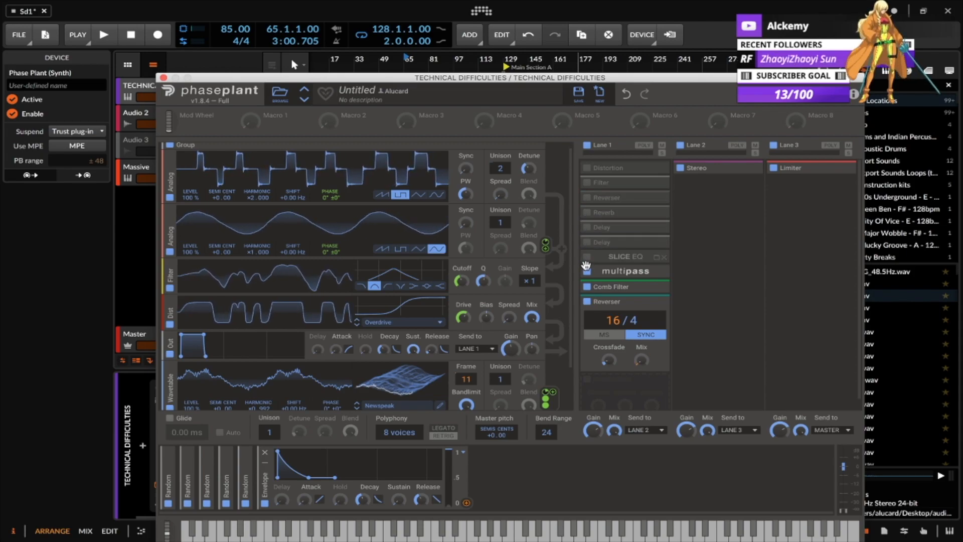
{"action": "left_click", "coordinate": [588, 302]}
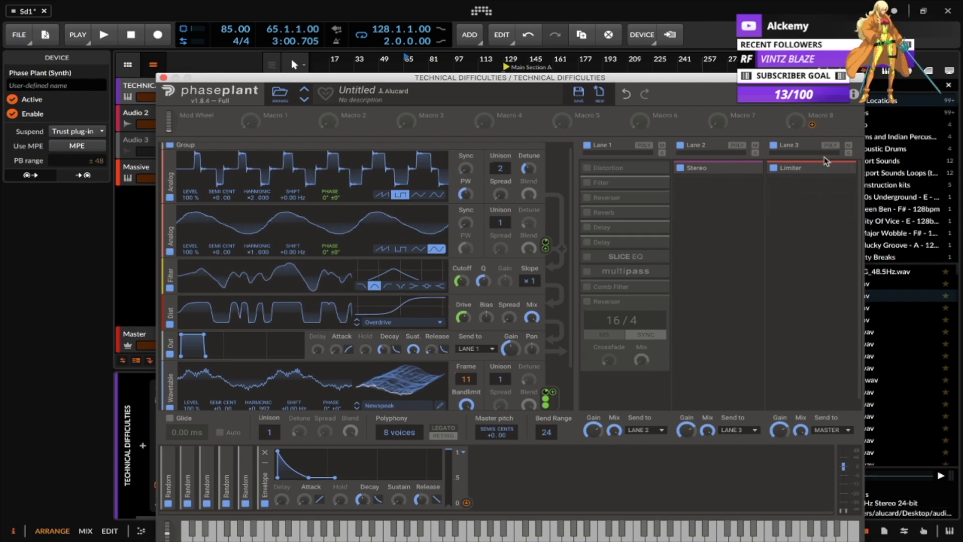
{"action": "left_click", "coordinate": [792, 168]}
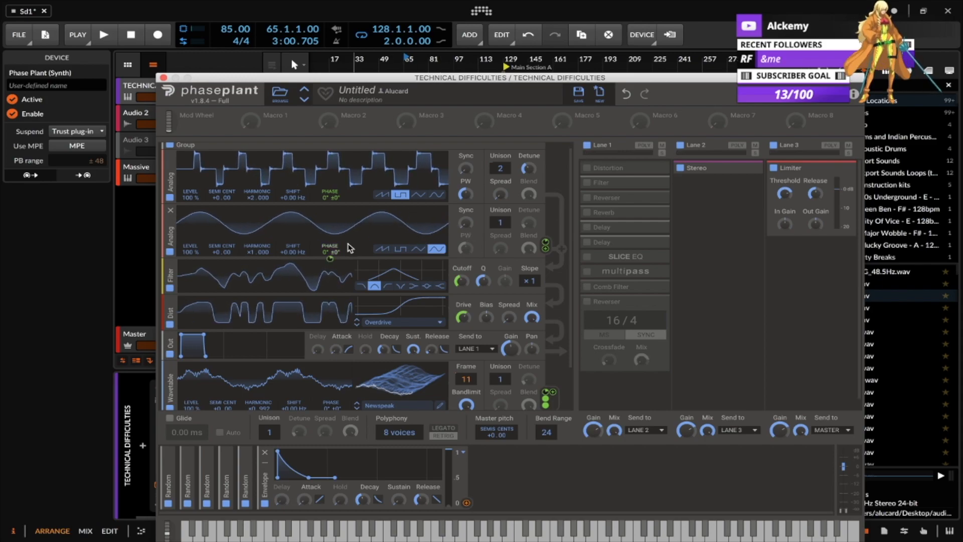
Step: Review the phase and harmonic settings of the two Analog oscillators and the Wavetable oscillator
{"action": "scroll", "coordinate": [373, 221], "scroll_direction": "up", "scroll_amount": 1}
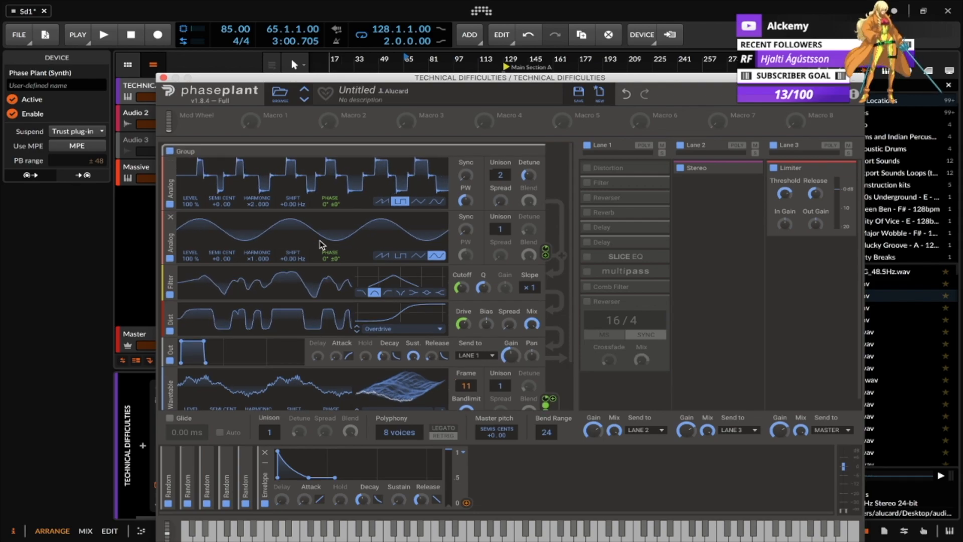
{"action": "scroll", "coordinate": [344, 208], "scroll_direction": "down", "scroll_amount": 3}
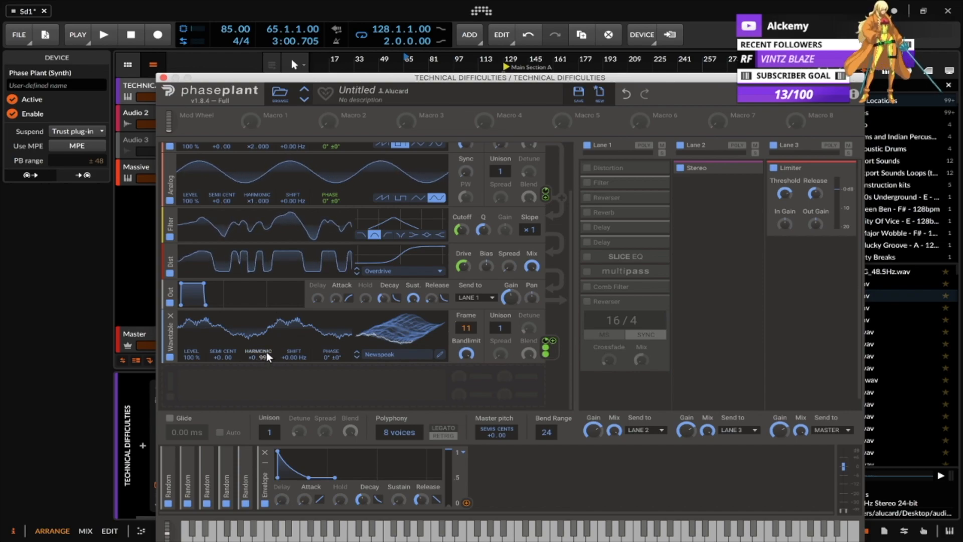
{"action": "scroll", "coordinate": [266, 351], "scroll_direction": "up", "scroll_amount": 1}
{"action": "scroll", "coordinate": [352, 251], "scroll_direction": "up", "scroll_amount": 1}
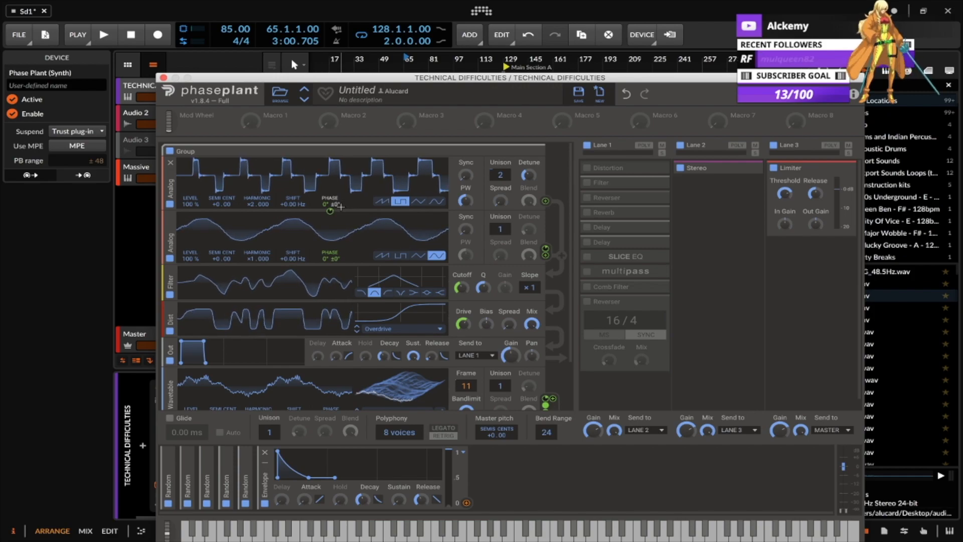
{"action": "scroll", "coordinate": [310, 337], "scroll_direction": "down", "scroll_amount": 2}
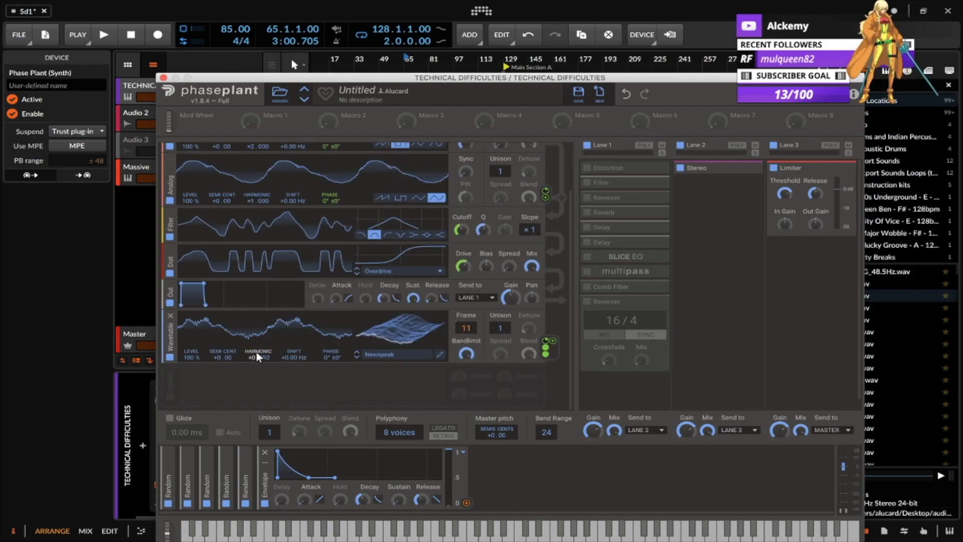
{"action": "scroll", "coordinate": [254, 354], "scroll_direction": "up", "scroll_amount": 2}
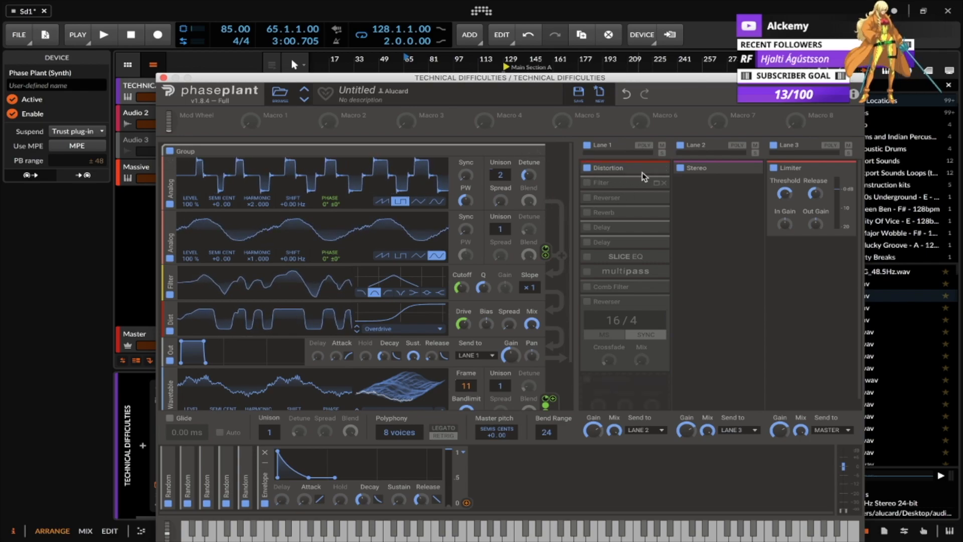
Step: Turn on Distortion and Filter in Lane 1 and expand each one to show its settings
{"action": "left_click", "coordinate": [657, 169]}
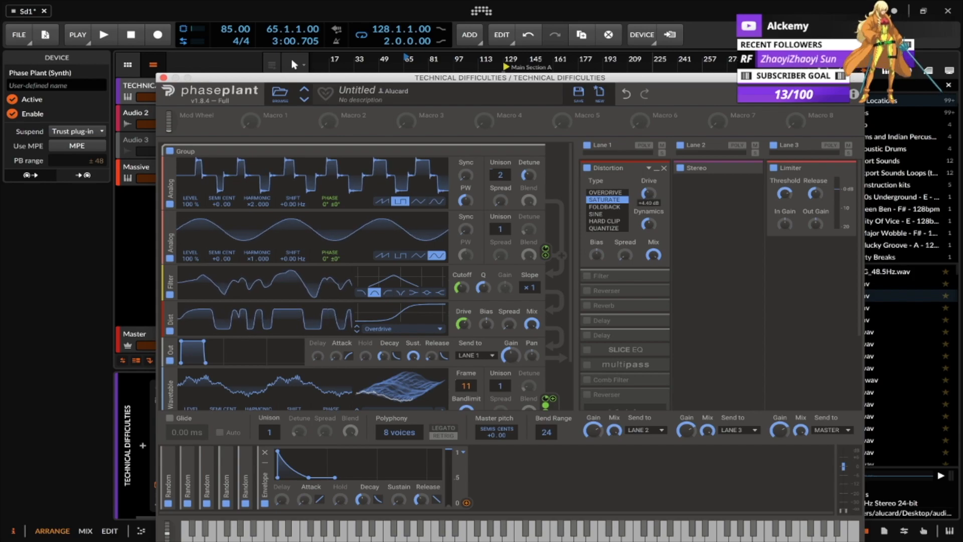
{"action": "left_click", "coordinate": [657, 169]}
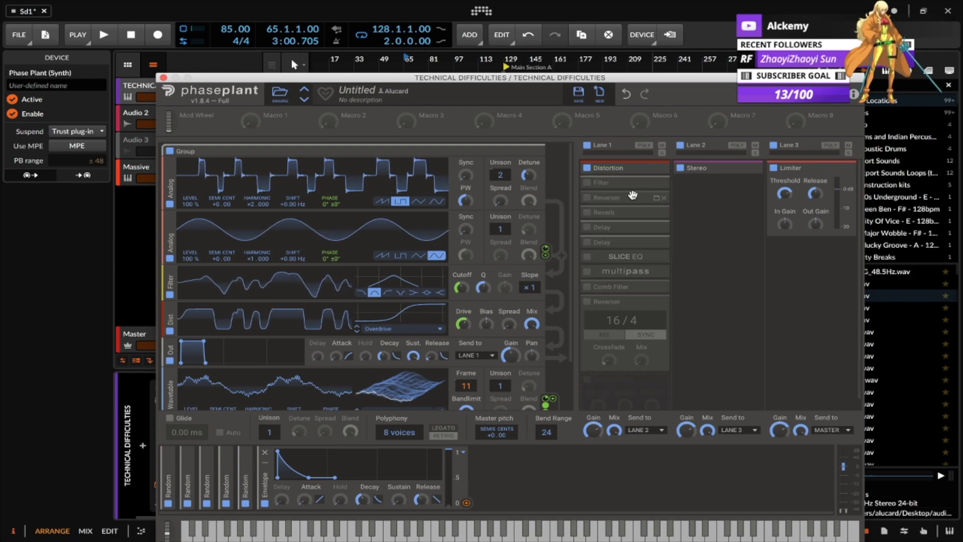
{"action": "left_click", "coordinate": [587, 184]}
{"action": "left_click", "coordinate": [657, 183]}
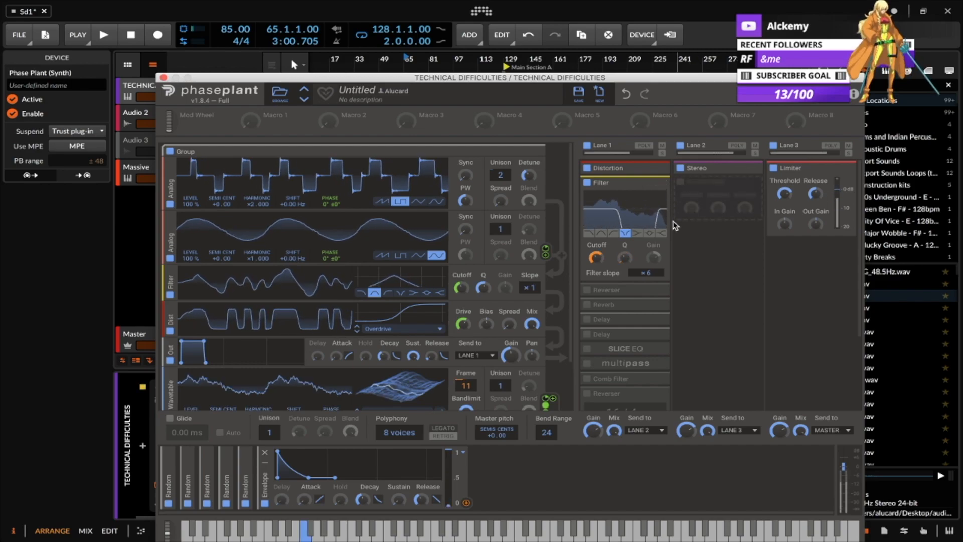
{"action": "left_click", "coordinate": [659, 183]}
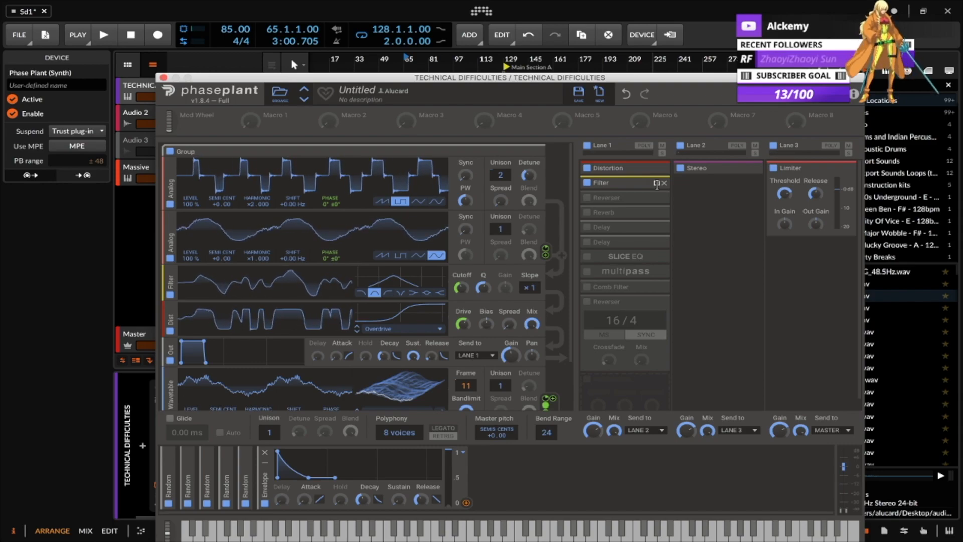
{"action": "left_click", "coordinate": [658, 183]}
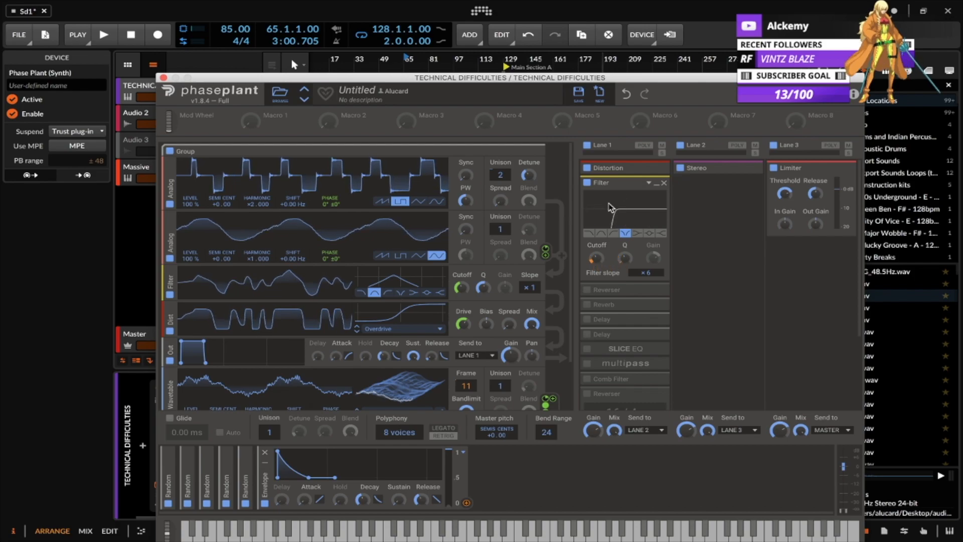
Step: Turn on the first Reverser and the Reverb in Lane 1, expanding each one to show its settings
{"action": "left_click", "coordinate": [606, 290]}
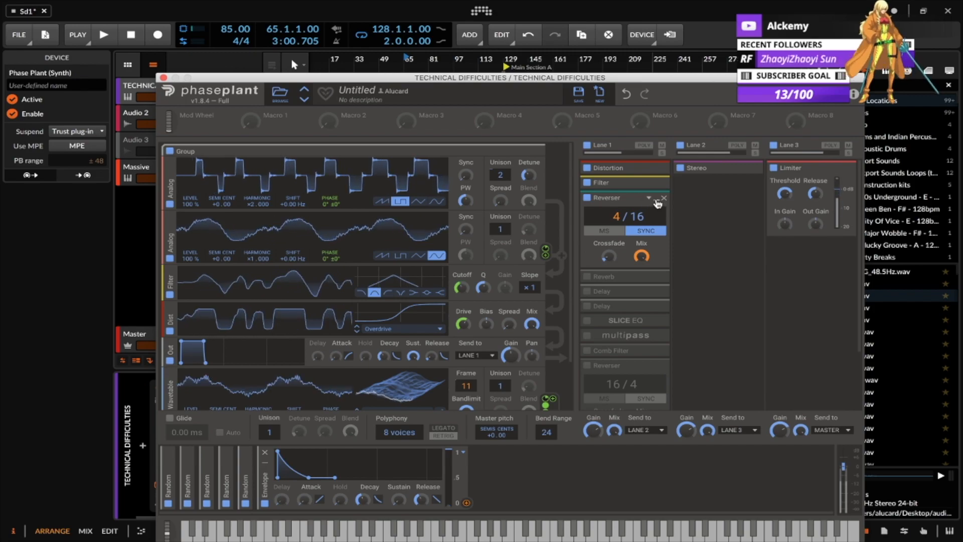
{"action": "left_click", "coordinate": [657, 199]}
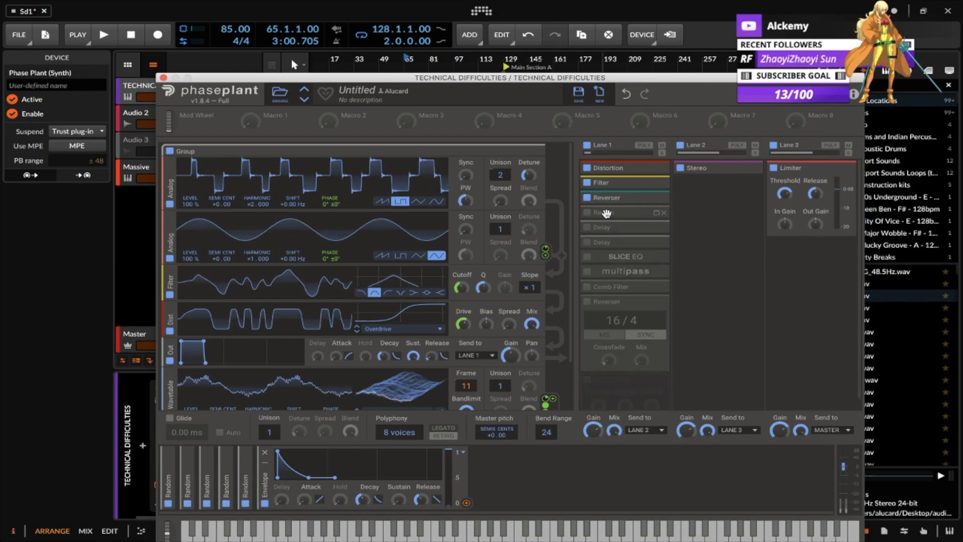
{"action": "left_click", "coordinate": [587, 212]}
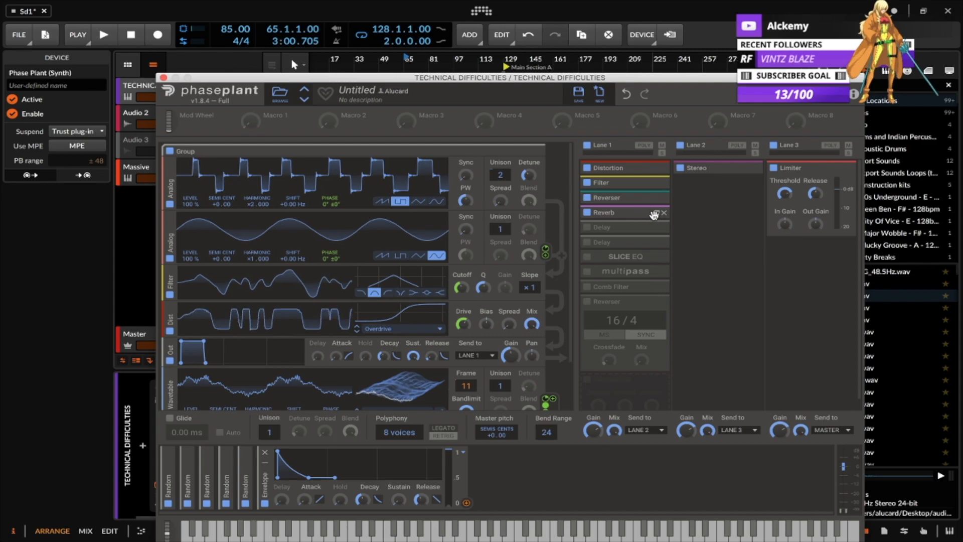
{"action": "left_click", "coordinate": [592, 213]}
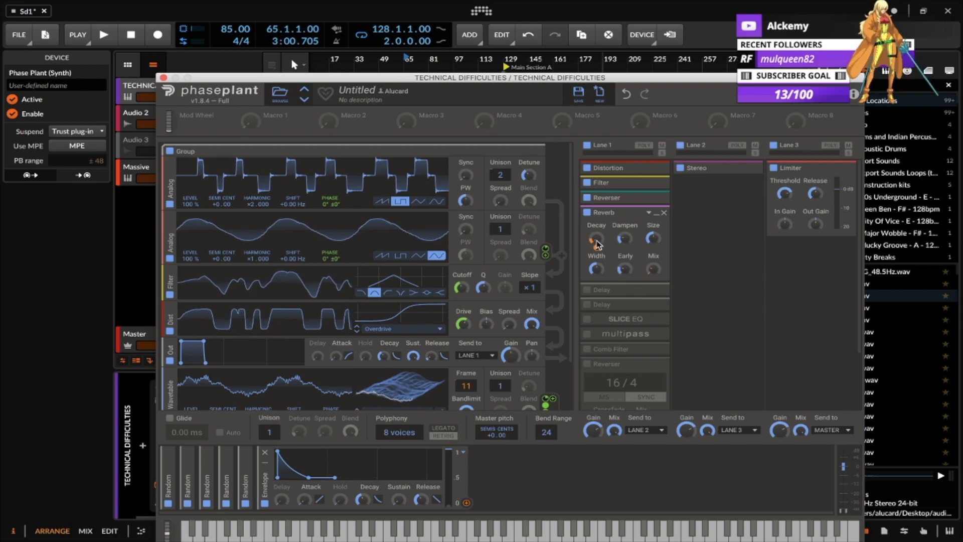
Step: Collapse the Reverb and turn on both Delays in Lane 1, expanding each one to show its settings
{"action": "left_click", "coordinate": [657, 214]}
{"action": "left_click", "coordinate": [588, 228]}
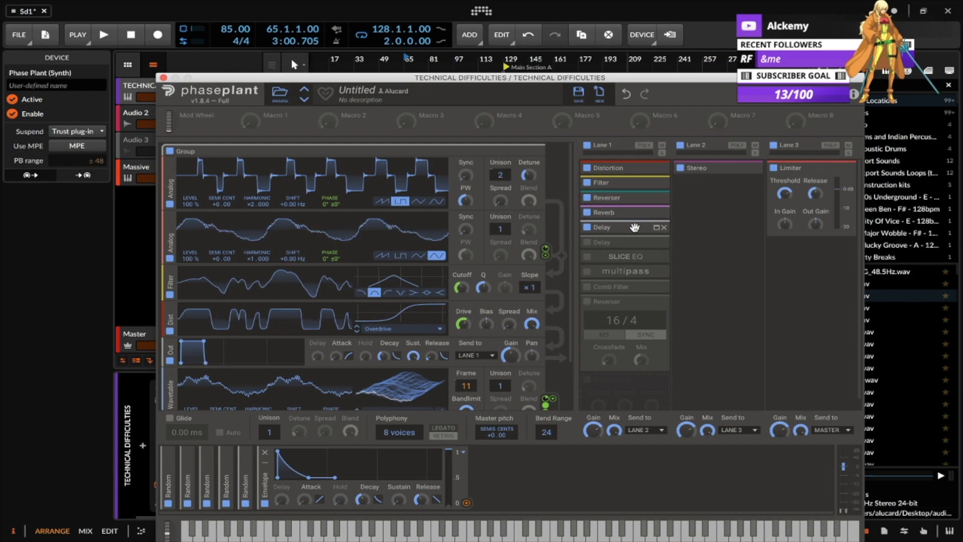
{"action": "left_click", "coordinate": [657, 227]}
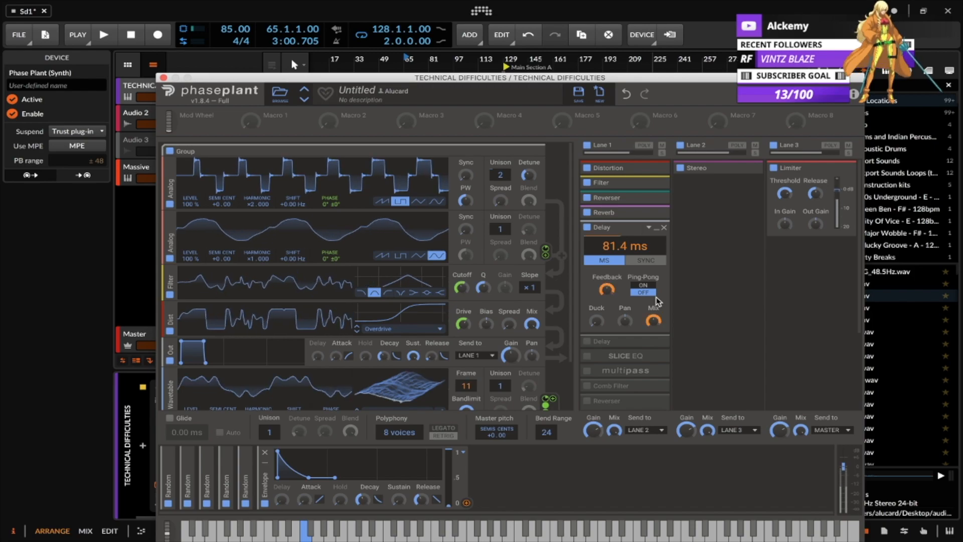
{"action": "left_click", "coordinate": [656, 228]}
{"action": "left_click", "coordinate": [588, 243]}
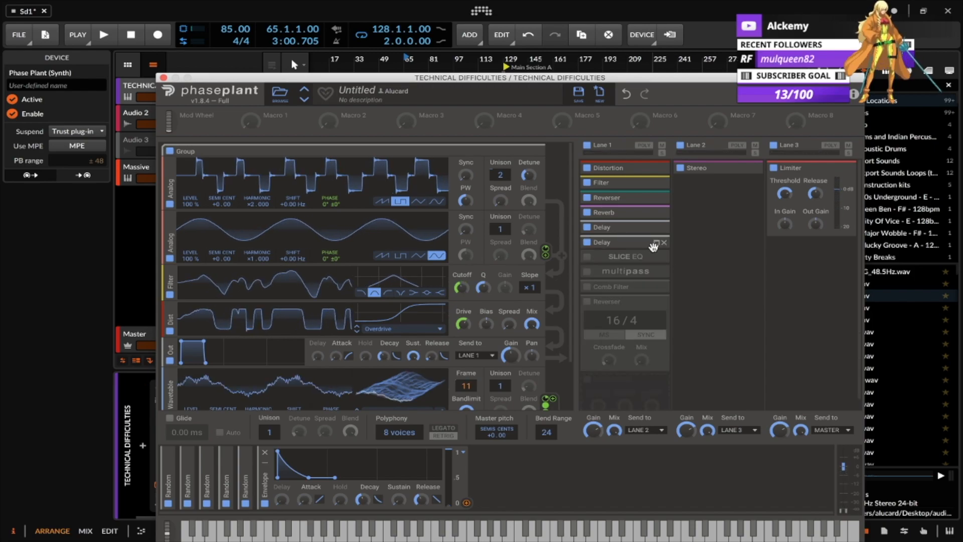
{"action": "left_click", "coordinate": [657, 243]}
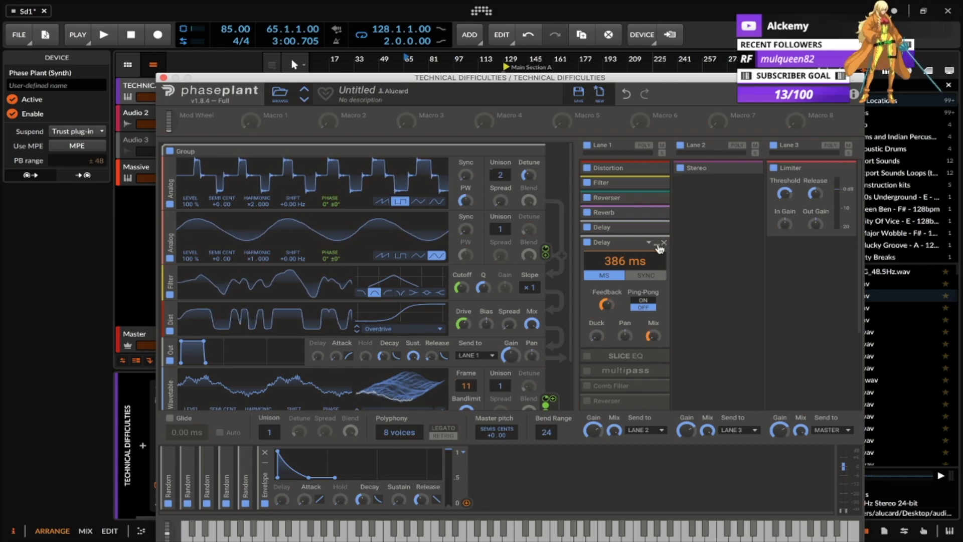
Step: Turn on Slice EQ in Lane 1 and review its peak and notch filter settings in the full editor
{"action": "left_click", "coordinate": [658, 244]}
{"action": "left_click", "coordinate": [655, 259]}
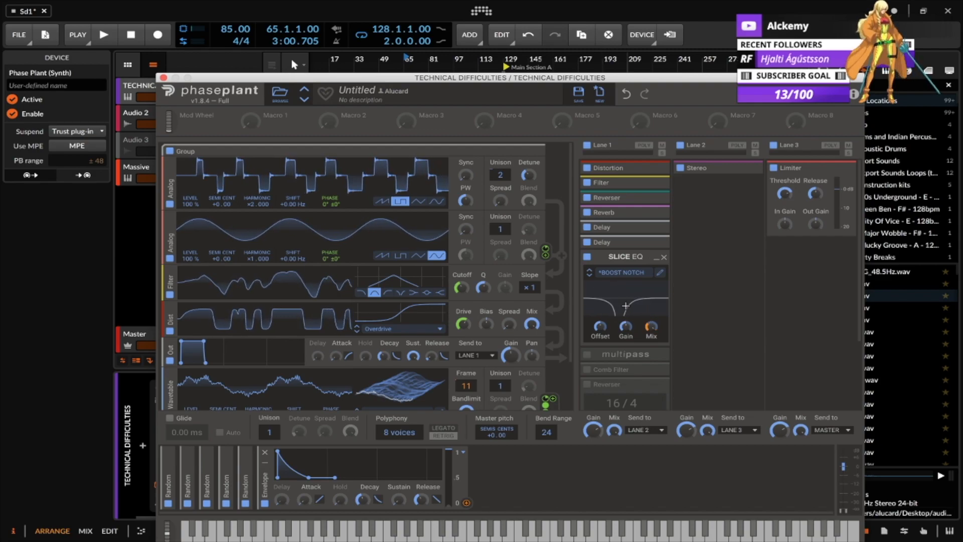
{"action": "left_click", "coordinate": [663, 272]}
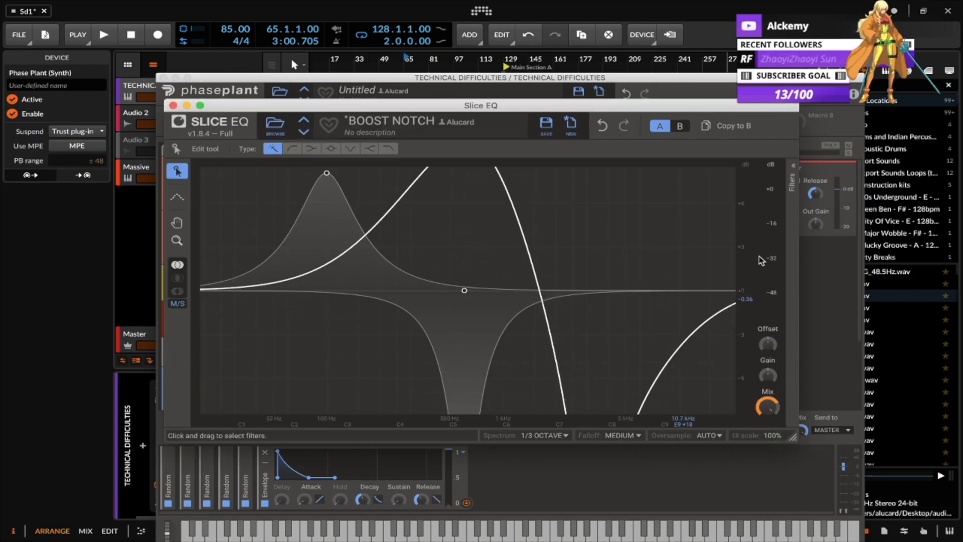
{"action": "left_click", "coordinate": [794, 173]}
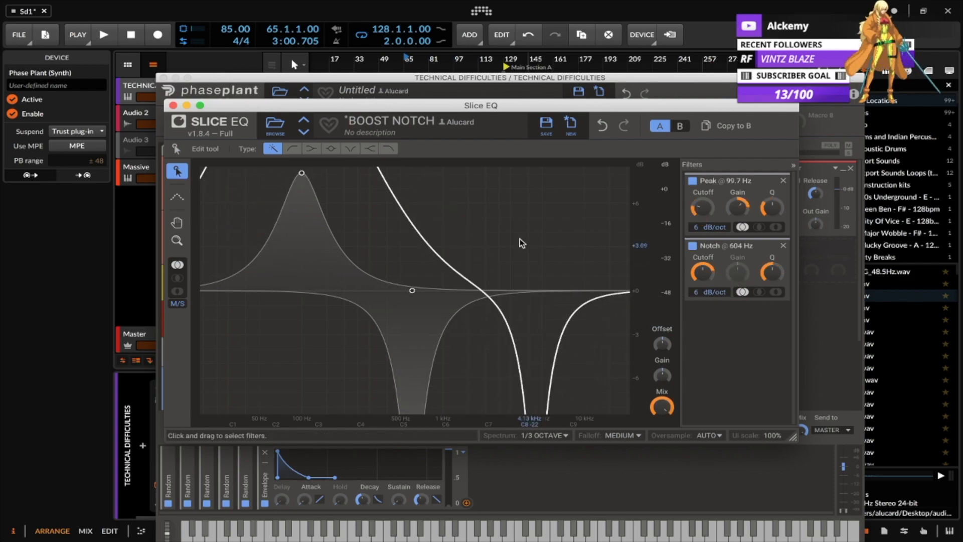
{"action": "left_click", "coordinate": [173, 105]}
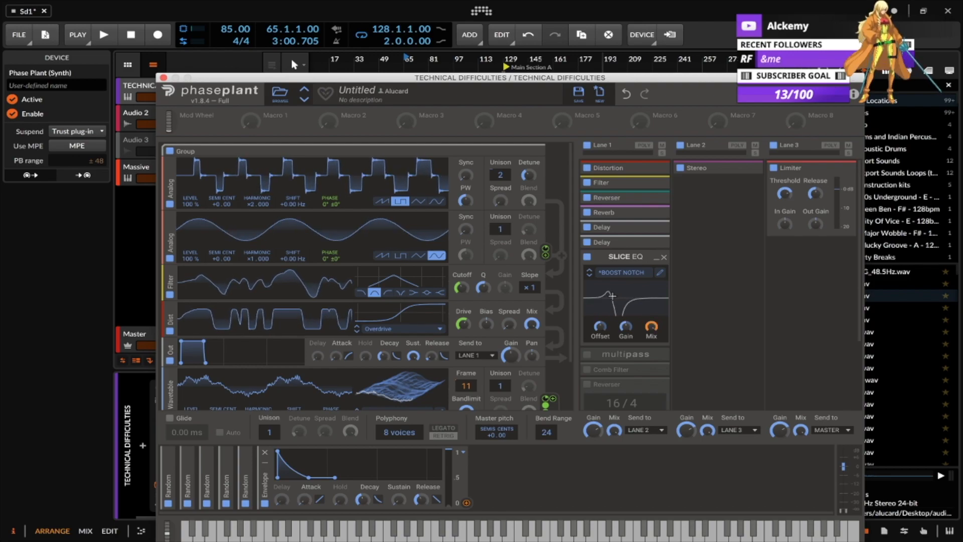
Step: Turn on Multipass and, in its editor, expand the low band's Filter and the mid band's first Filter and Comb Filter
{"action": "left_click", "coordinate": [657, 258]}
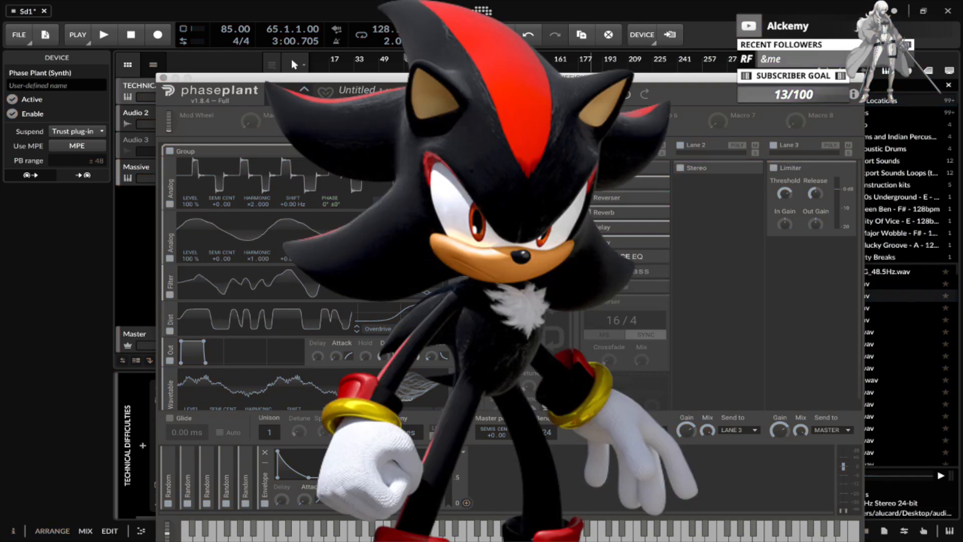
{"action": "left_click", "coordinate": [661, 292]}
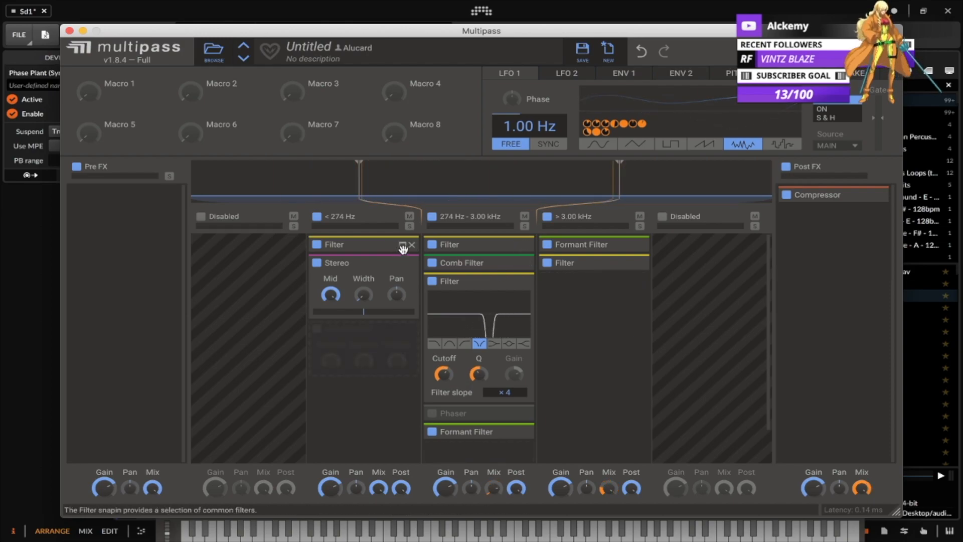
{"action": "left_click", "coordinate": [403, 246]}
{"action": "left_click", "coordinate": [518, 245]}
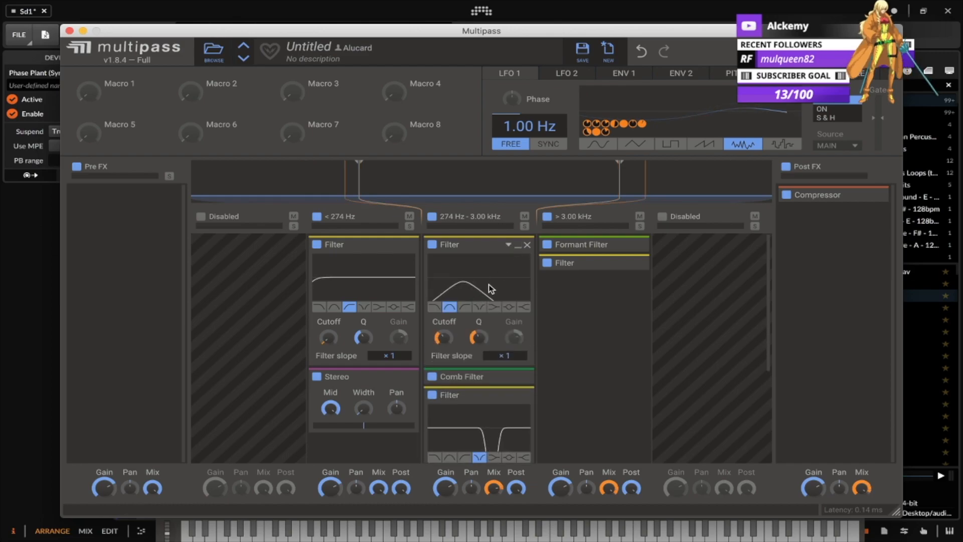
{"action": "scroll", "coordinate": [495, 301], "scroll_direction": "down", "scroll_amount": 1}
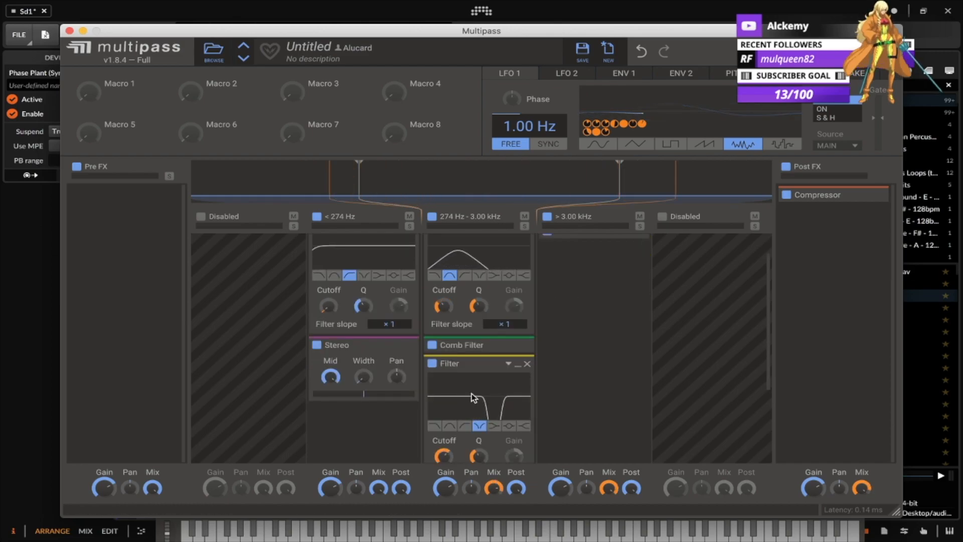
{"action": "left_click", "coordinate": [517, 345]}
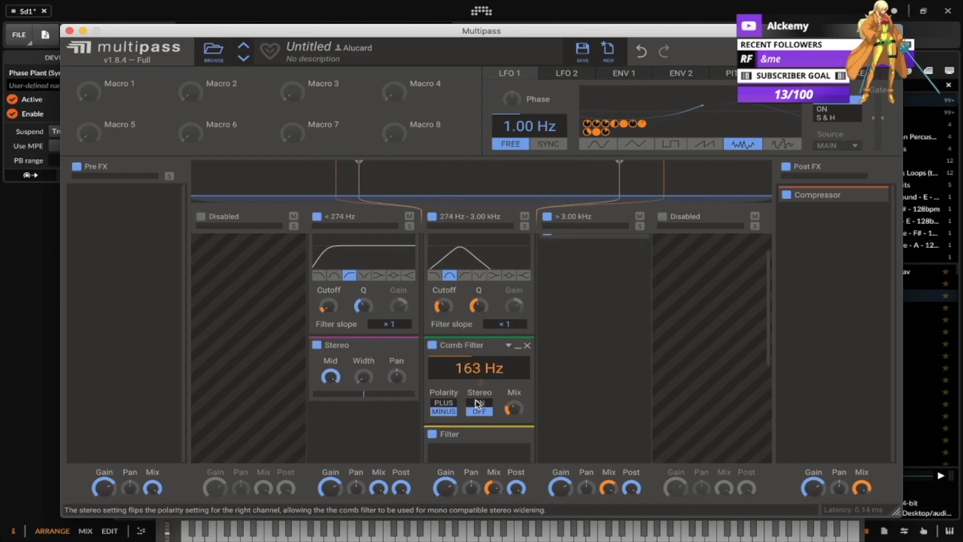
{"action": "scroll", "coordinate": [540, 248], "scroll_direction": "up", "scroll_amount": 1}
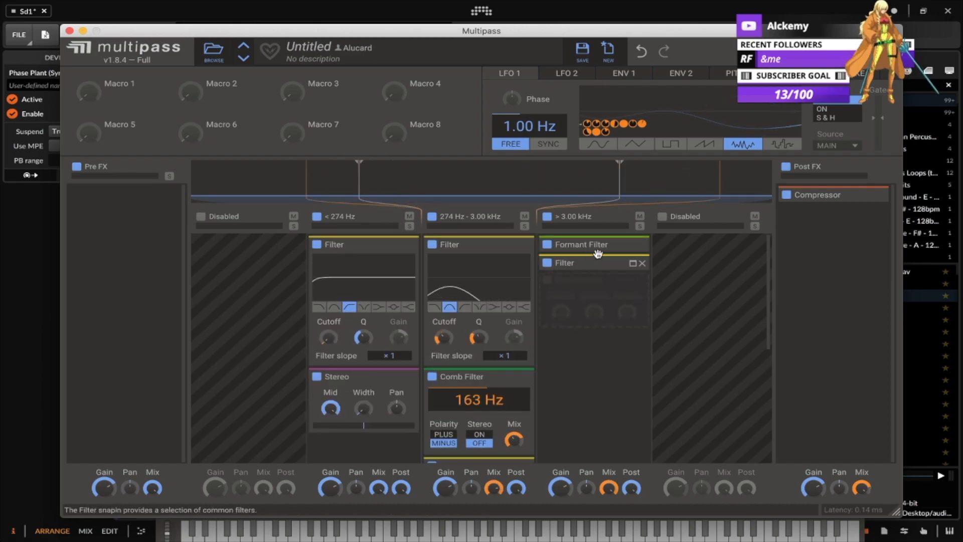
Step: Review the Formant Filter settings in Multipass's band above 3.00 kHz and collapse it again
{"action": "left_click", "coordinate": [627, 247]}
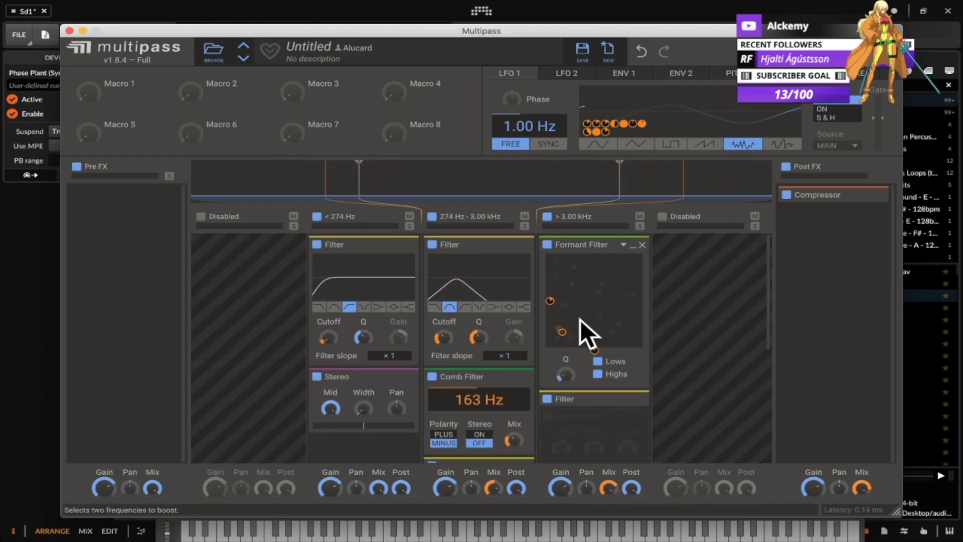
{"action": "scroll", "coordinate": [585, 316], "scroll_direction": "down", "scroll_amount": 3}
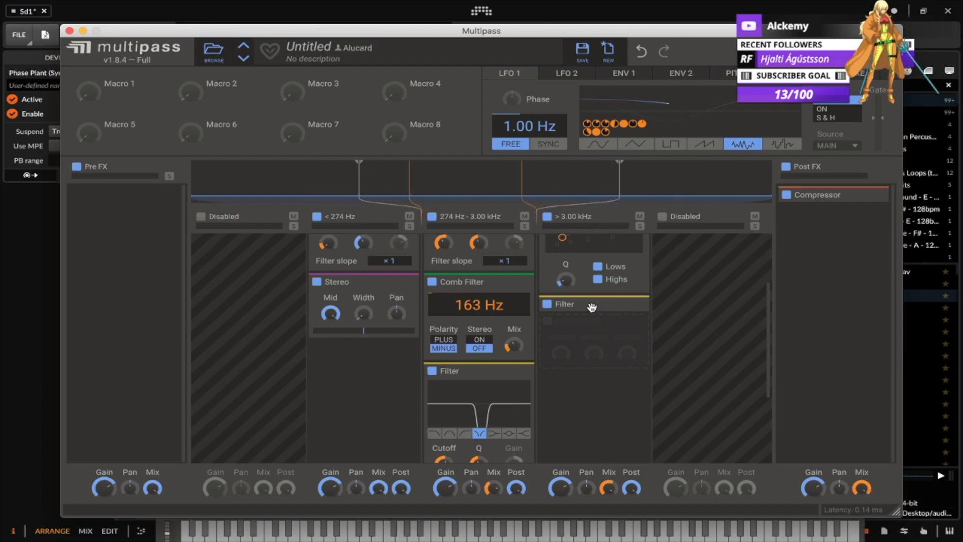
{"action": "scroll", "coordinate": [592, 307], "scroll_direction": "up", "scroll_amount": 1}
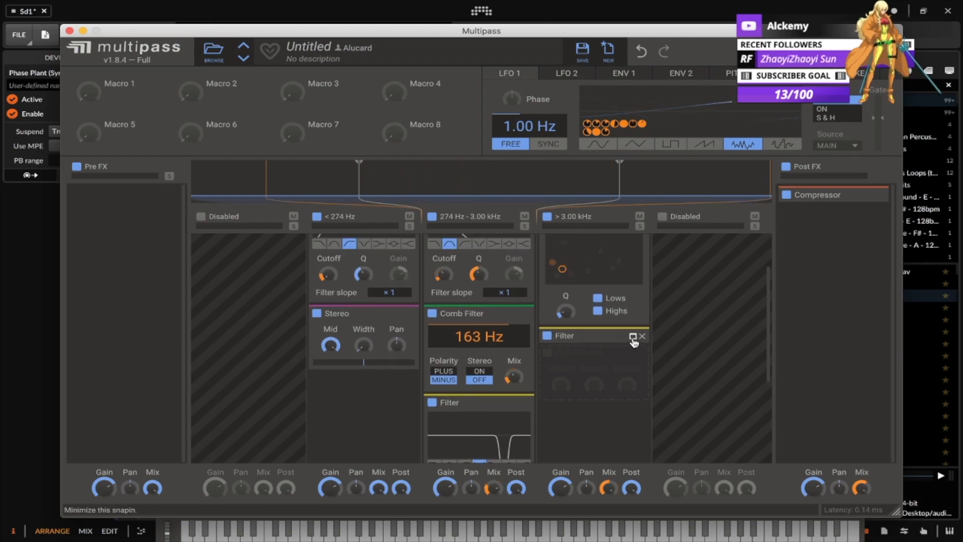
{"action": "scroll", "coordinate": [595, 346], "scroll_direction": "up", "scroll_amount": 1}
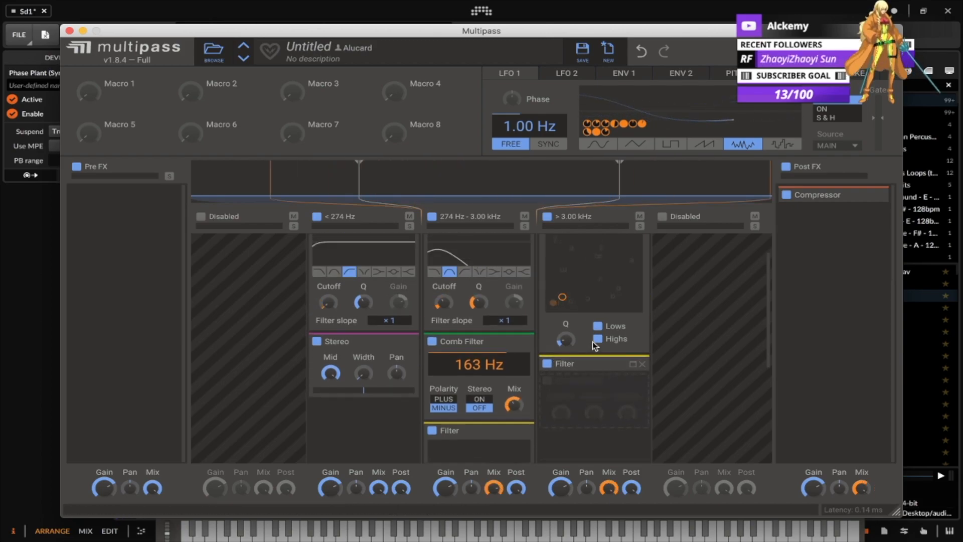
{"action": "scroll", "coordinate": [594, 346], "scroll_direction": "up", "scroll_amount": 1}
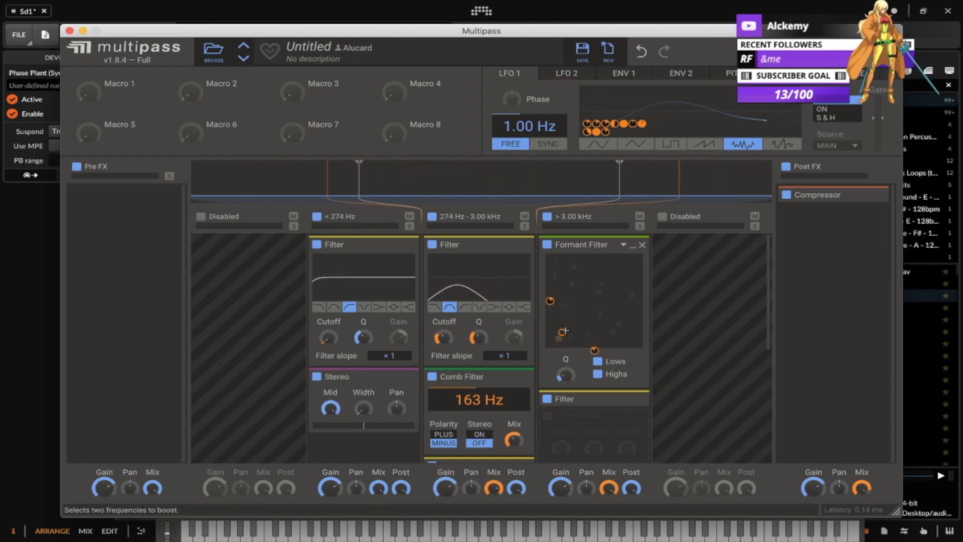
{"action": "left_click", "coordinate": [631, 249]}
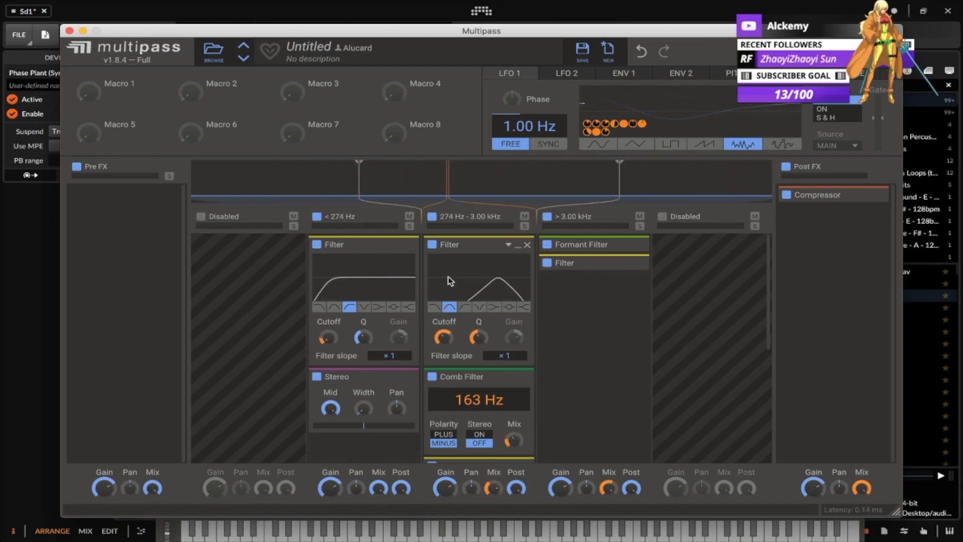
Step: Collapse the Filters and Comb Filter in Multipass's mid band and review that band's Formant Filter settings
{"action": "left_click", "coordinate": [518, 244]}
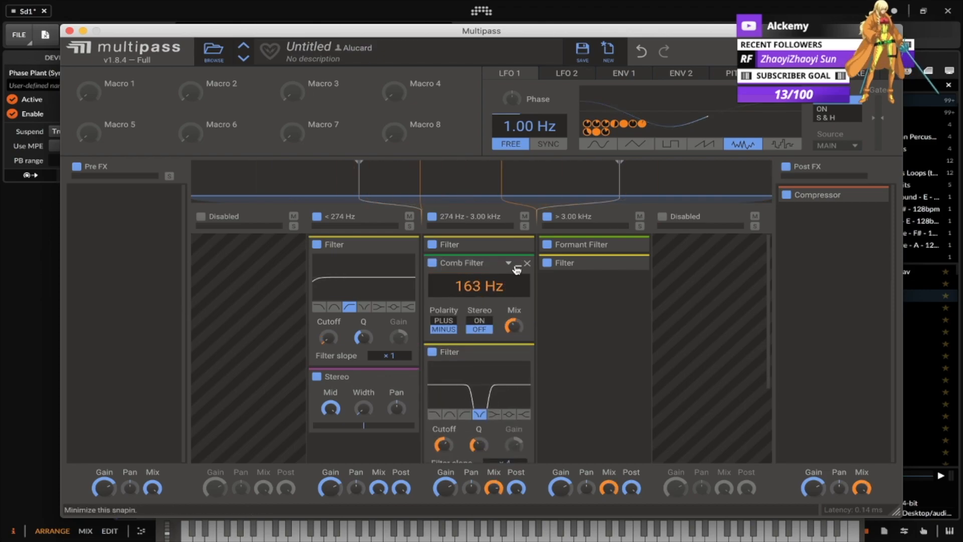
{"action": "left_click", "coordinate": [517, 263]}
{"action": "left_click", "coordinate": [518, 281]}
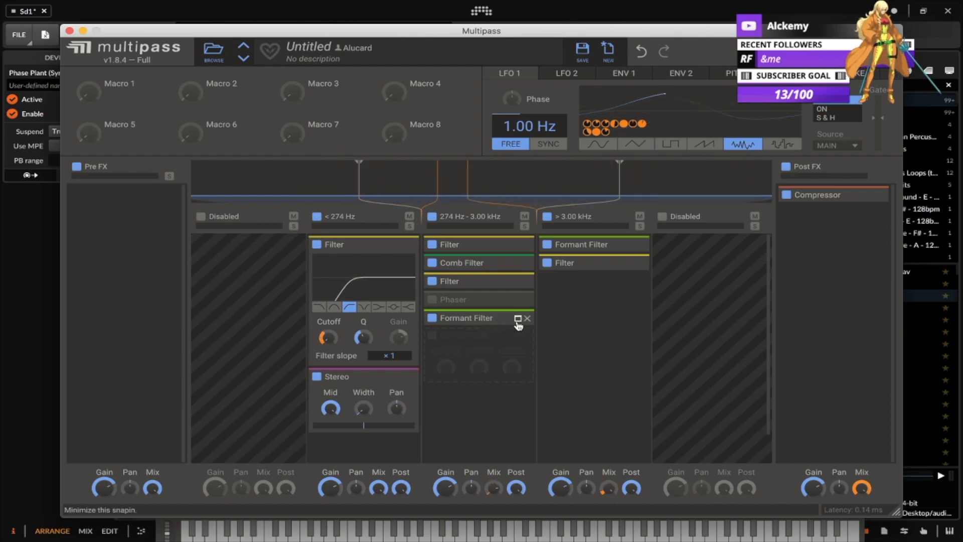
{"action": "left_click", "coordinate": [518, 318]}
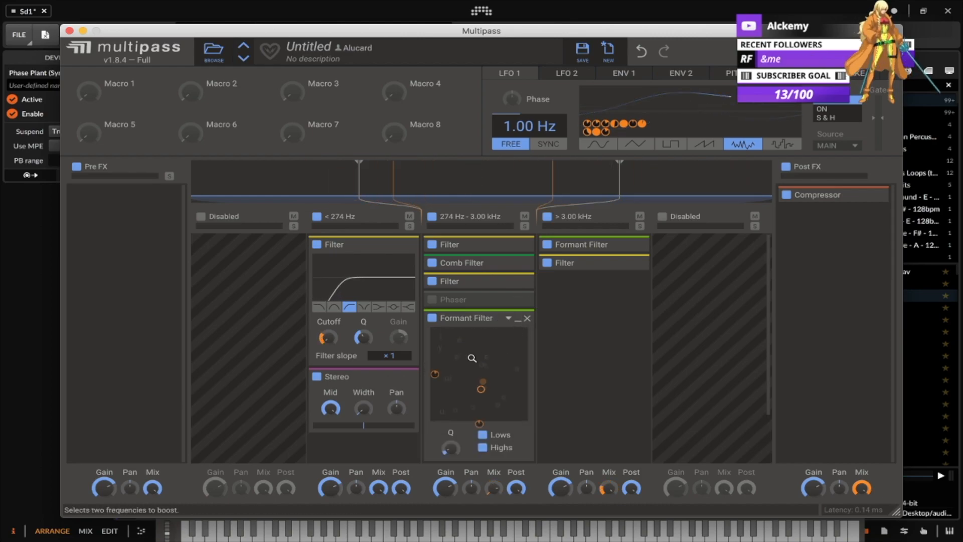
{"action": "left_click", "coordinate": [519, 319]}
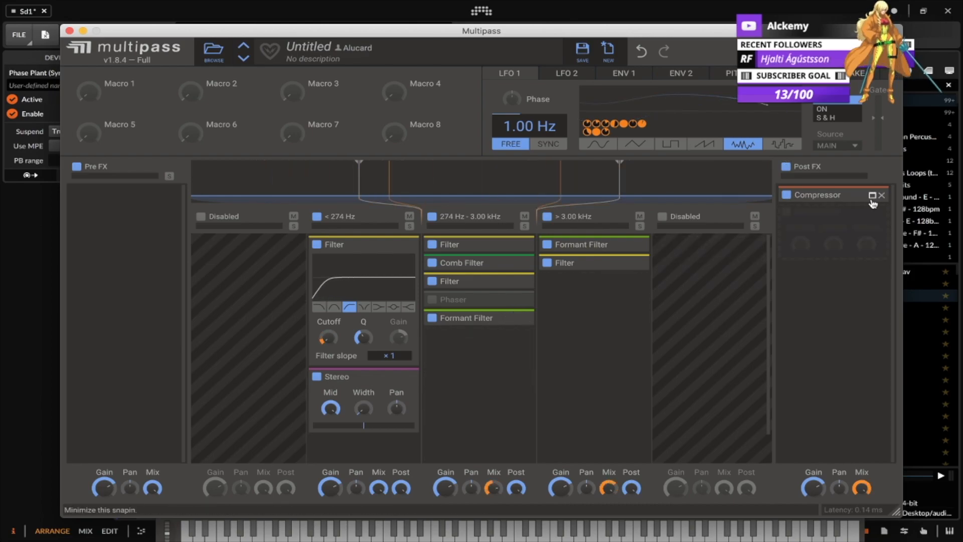
Step: Review the Compressor settings in Multipass's Post FX section and close the Multipass editor
{"action": "left_click", "coordinate": [862, 196]}
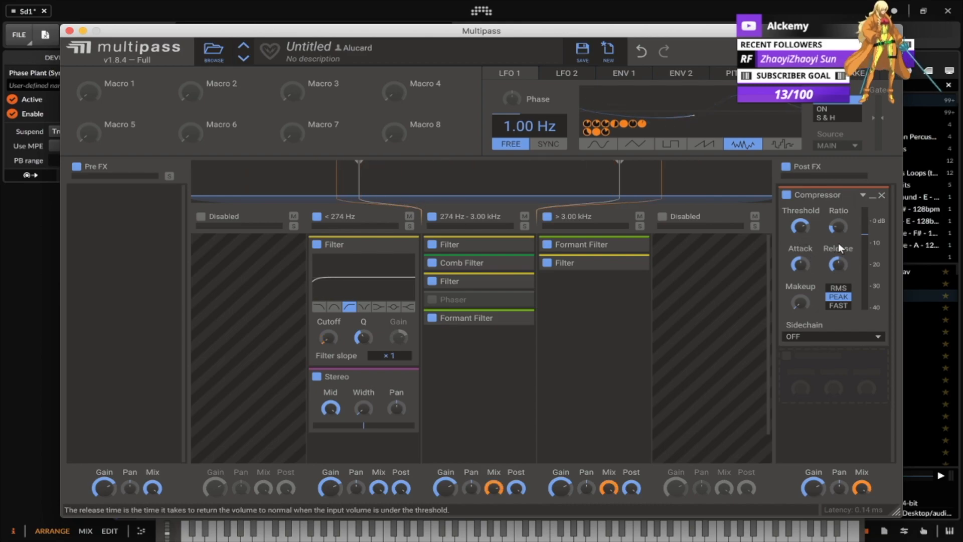
{"action": "left_click", "coordinate": [860, 197]}
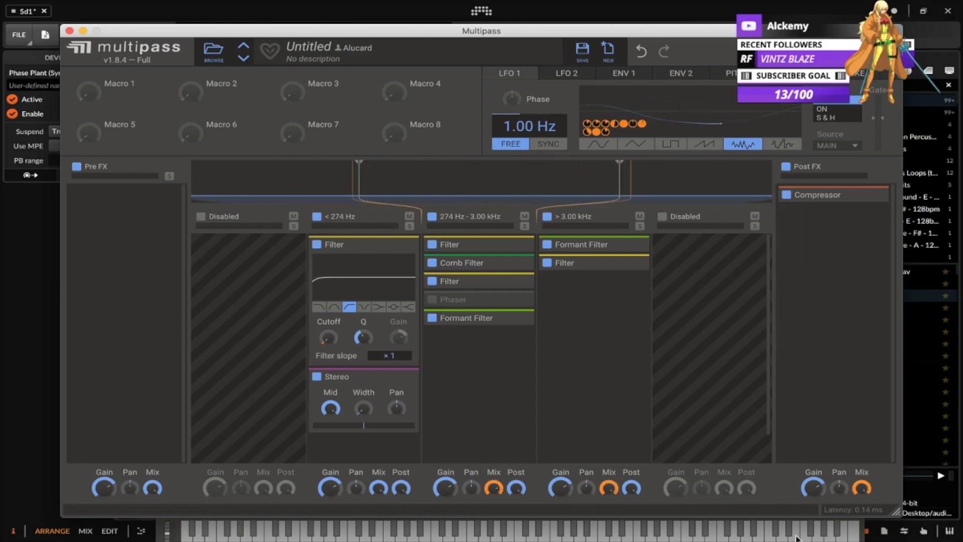
{"action": "left_click", "coordinate": [82, 31]}
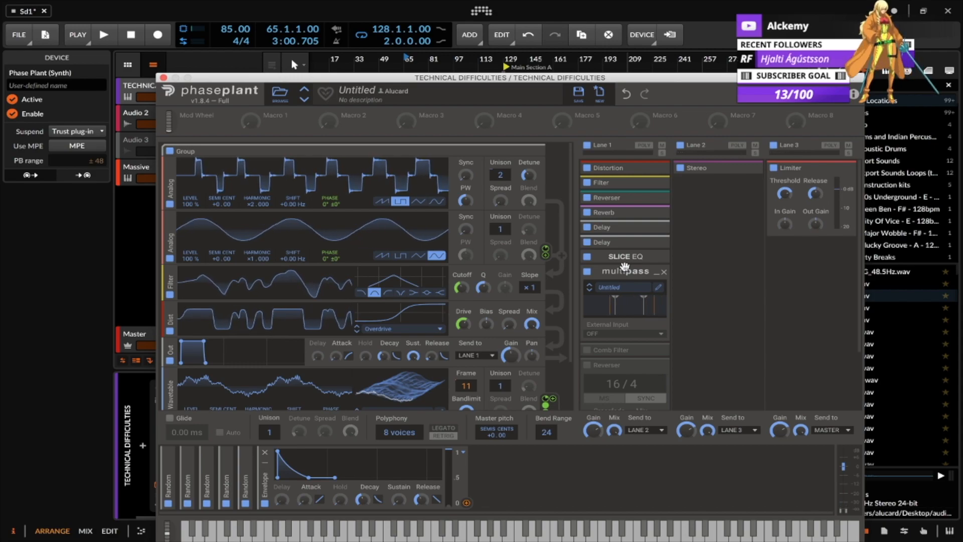
{"action": "left_click", "coordinate": [656, 289]}
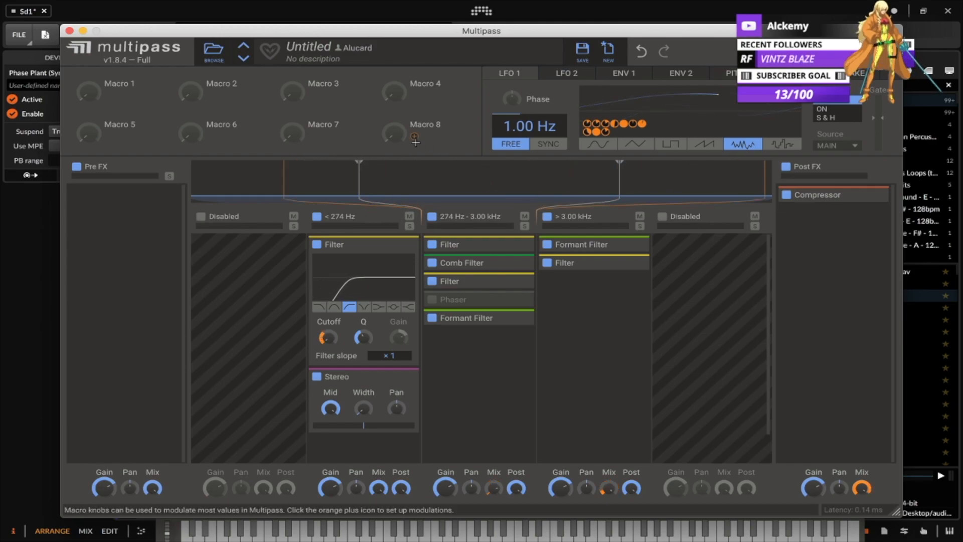
{"action": "left_click", "coordinate": [70, 31]}
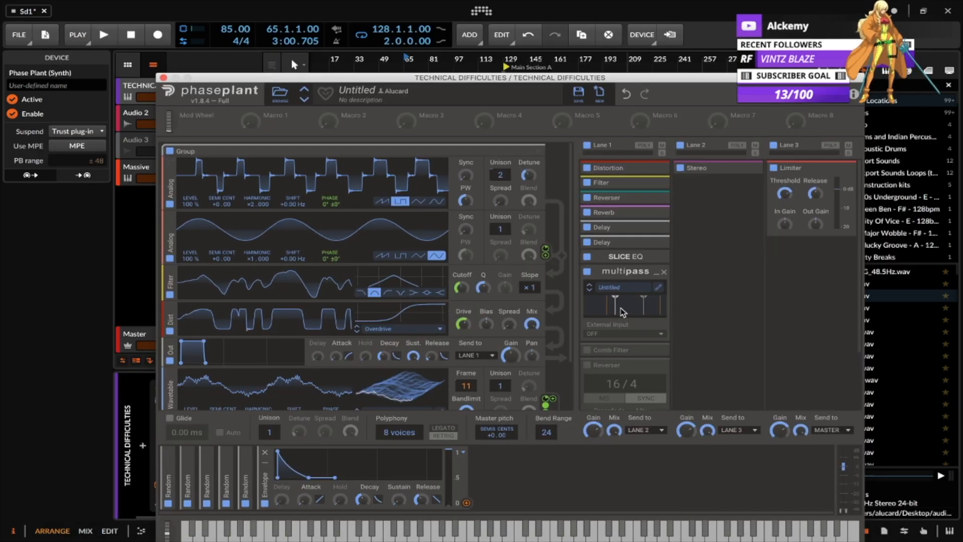
Step: Turn on the Comb Filter in Lane 1, review its settings, and turn on the final Reverser
{"action": "scroll", "coordinate": [623, 315], "scroll_direction": "down", "scroll_amount": 3}
{"action": "left_click", "coordinate": [588, 276]}
{"action": "left_click", "coordinate": [657, 279]}
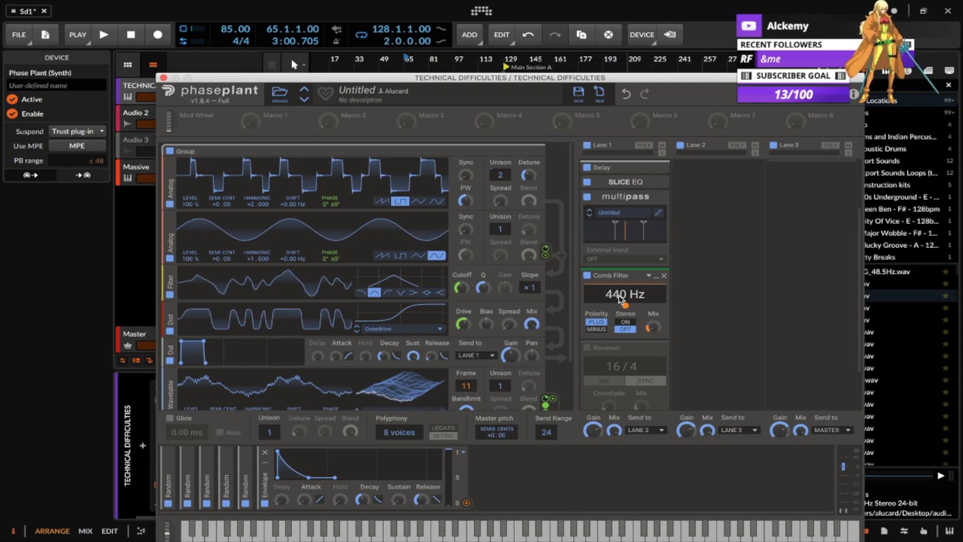
{"action": "left_click", "coordinate": [657, 276]}
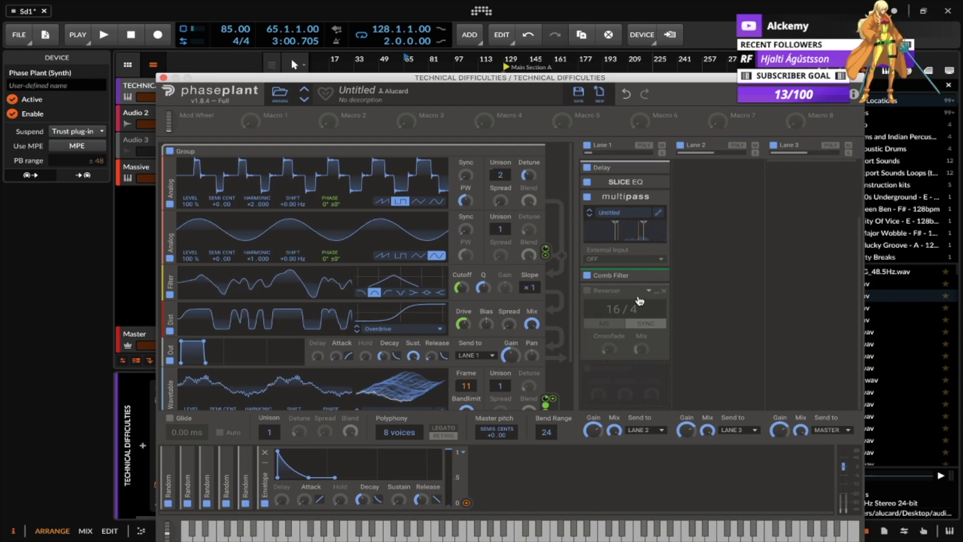
{"action": "left_click", "coordinate": [587, 291]}
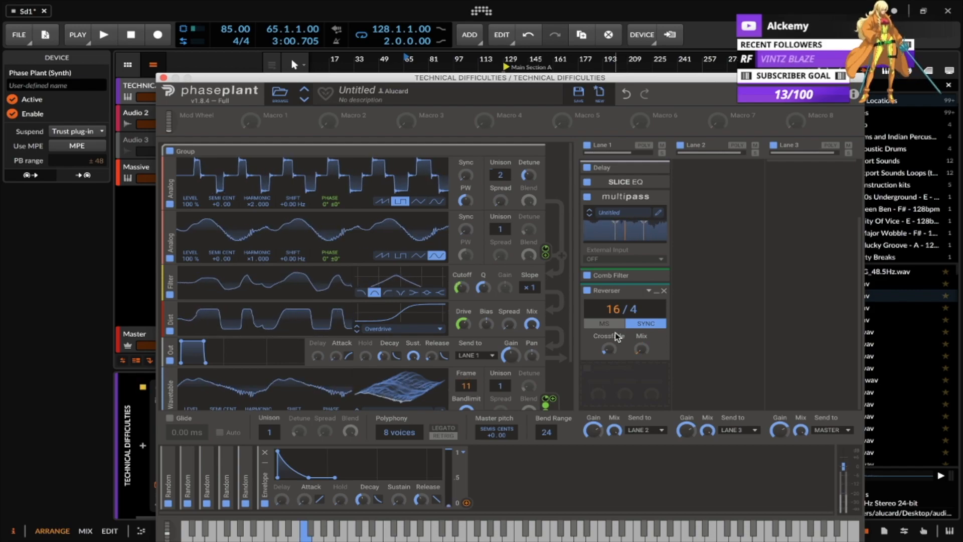
Step: Expand the Stereo effect in Lane 2 and look over the generators down to the Wavetable oscillator
{"action": "scroll", "coordinate": [616, 332], "scroll_direction": "up", "scroll_amount": 3}
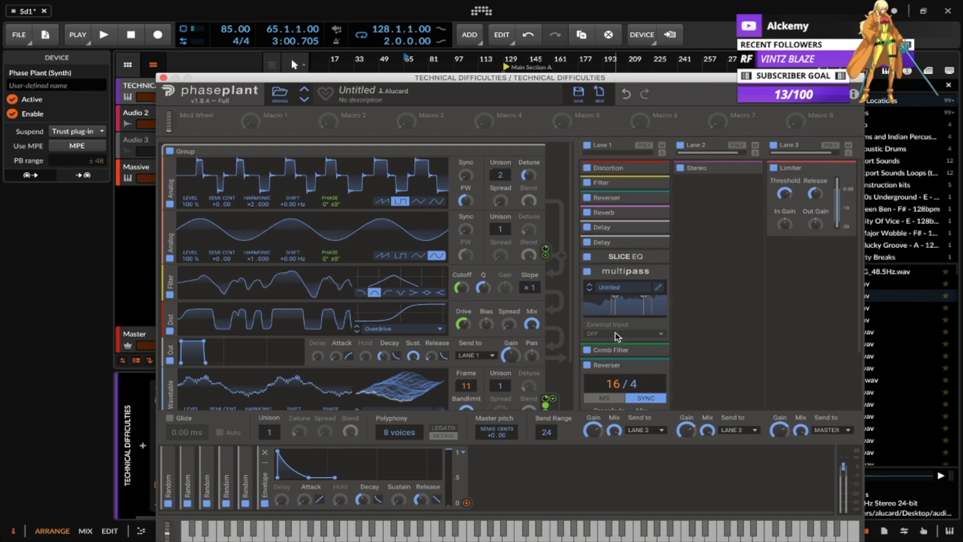
{"action": "left_click", "coordinate": [751, 169]}
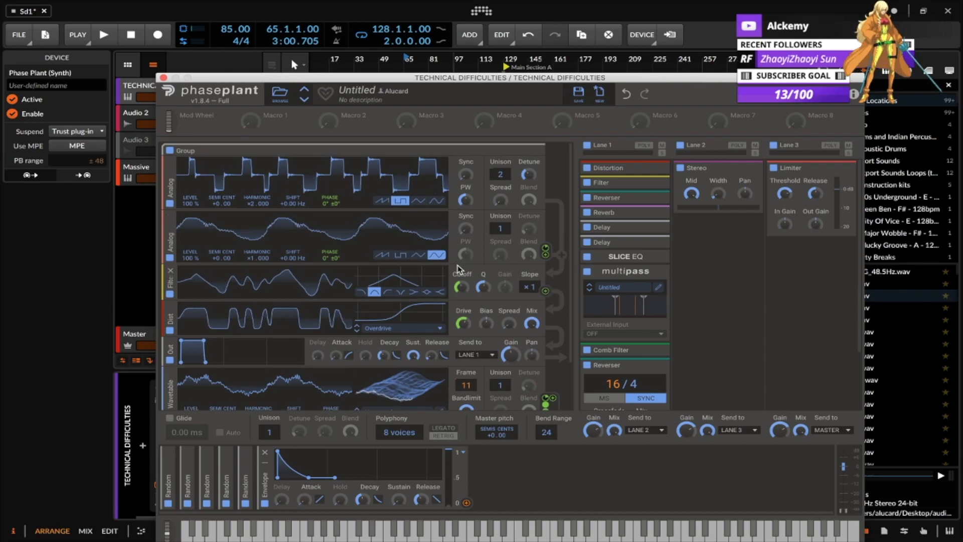
{"action": "scroll", "coordinate": [472, 259], "scroll_direction": "down", "scroll_amount": 2}
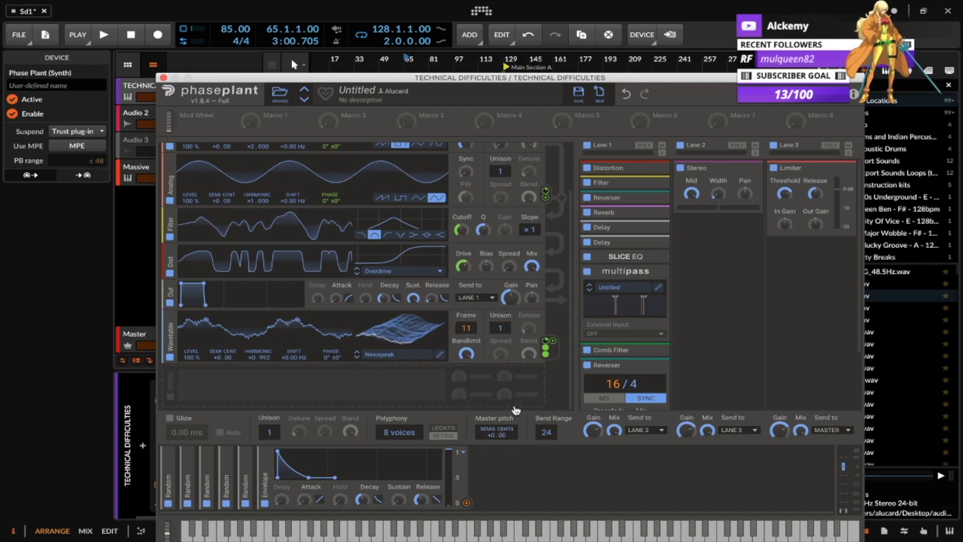
Step: Close the Phase Plant window, turn on the Disperser in the device chain, and review its amount, frequency and pinch settings
{"action": "left_click", "coordinate": [163, 77]}
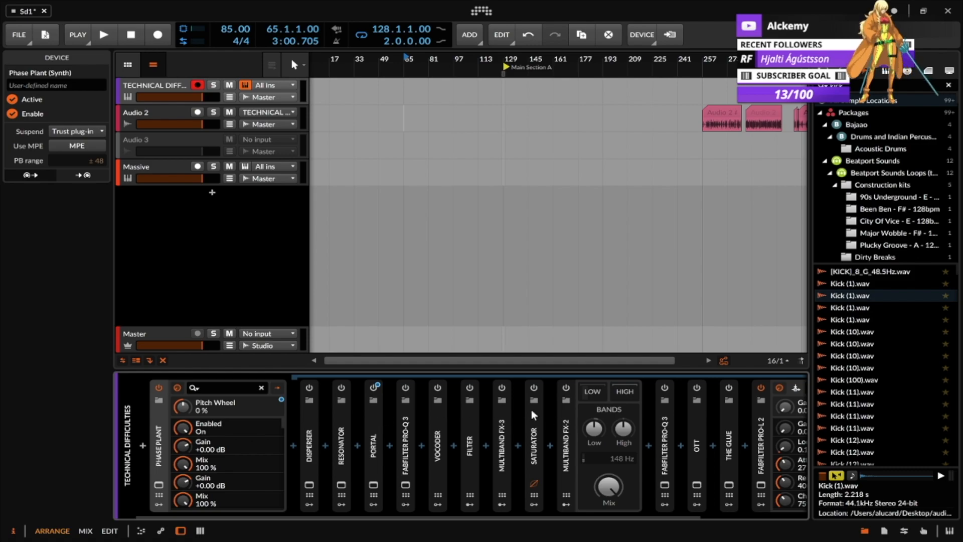
{"action": "scroll", "coordinate": [531, 410], "scroll_direction": "right", "scroll_amount": 2}
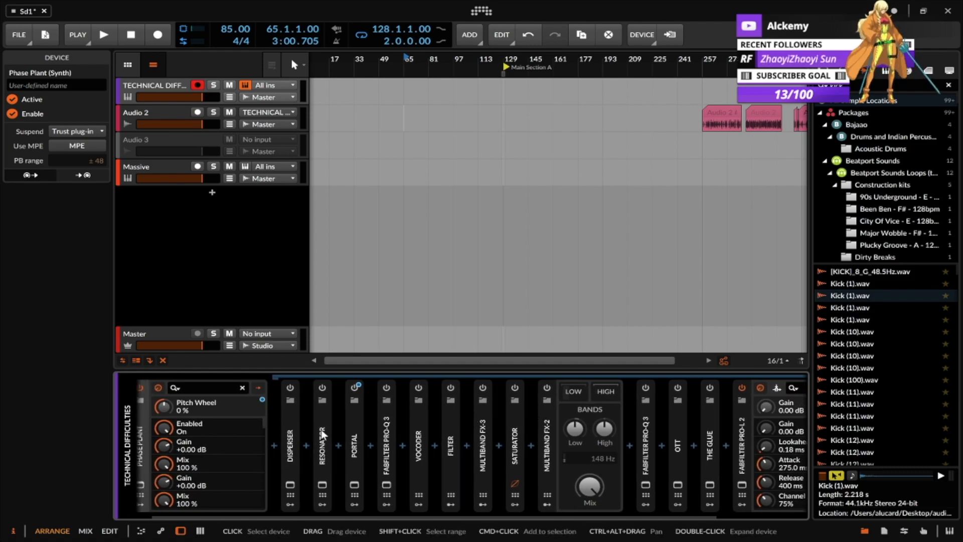
{"action": "scroll", "coordinate": [322, 434], "scroll_direction": "left", "scroll_amount": 2}
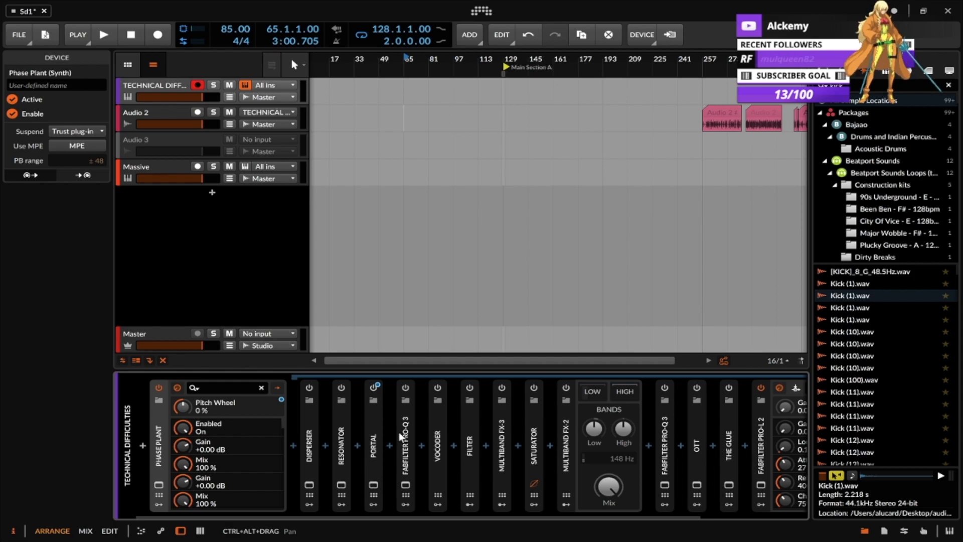
{"action": "scroll", "coordinate": [400, 433], "scroll_direction": "right", "scroll_amount": 3}
{"action": "scroll", "coordinate": [400, 433], "scroll_direction": "left", "scroll_amount": 3}
{"action": "left_click", "coordinate": [310, 387]}
{"action": "double_click", "coordinate": [311, 435]}
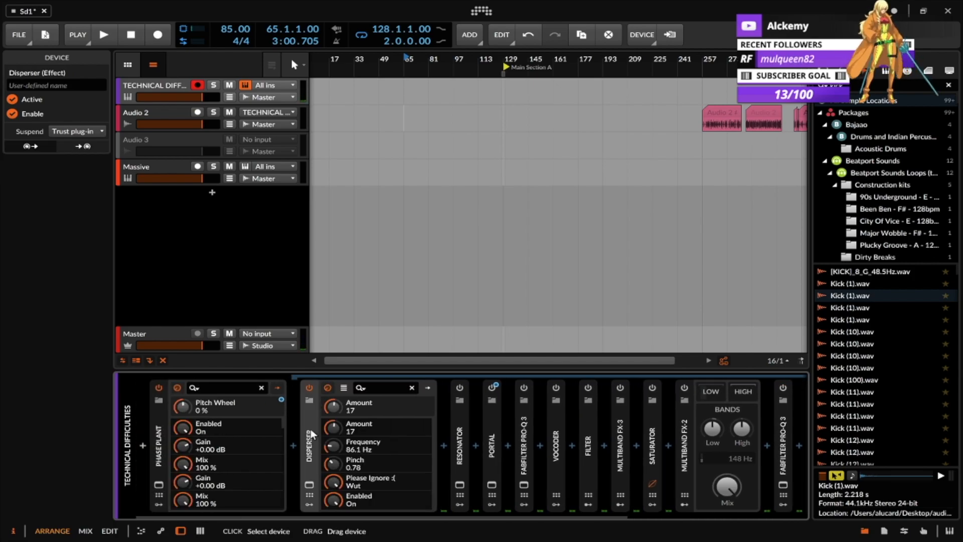
{"action": "left_click", "coordinate": [309, 484]}
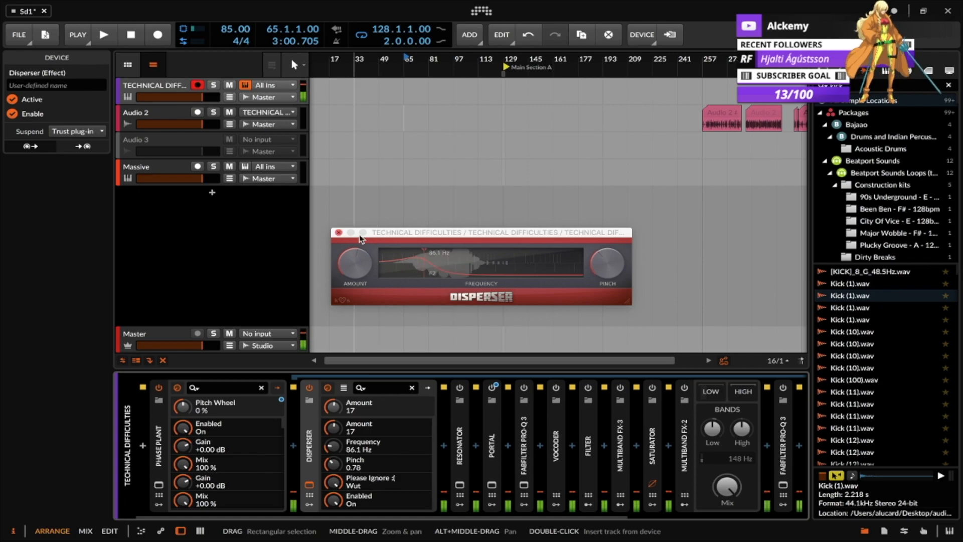
{"action": "left_click", "coordinate": [339, 233]}
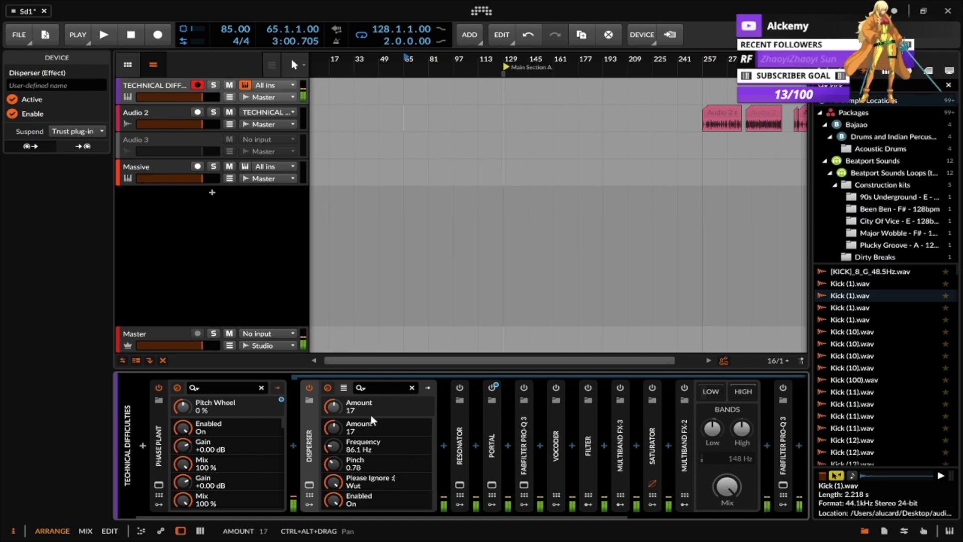
Step: Turn on the Resonator, review its settings, and leave both the Disperser and Resonator collapsed in the chain
{"action": "left_click", "coordinate": [455, 478]}
{"action": "left_click", "coordinate": [458, 485]}
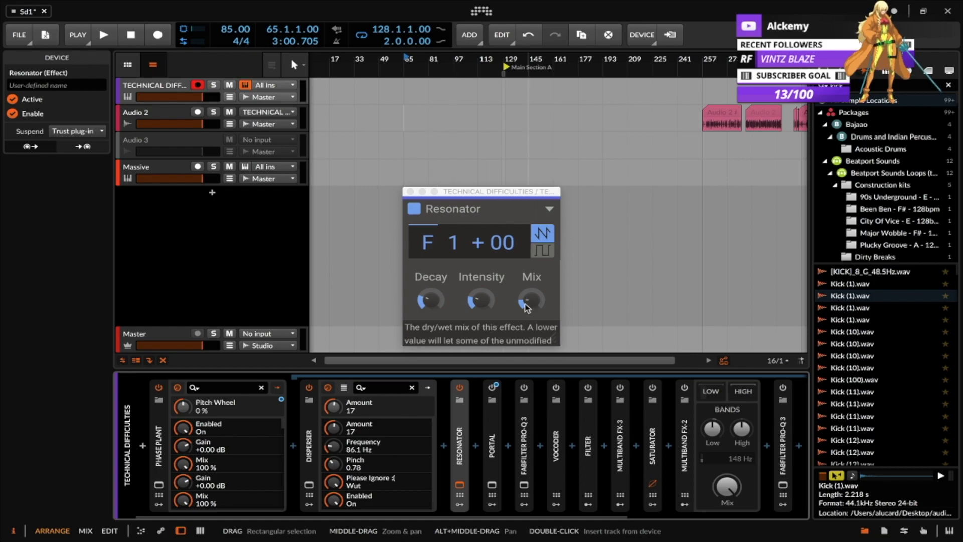
{"action": "left_click", "coordinate": [410, 191]}
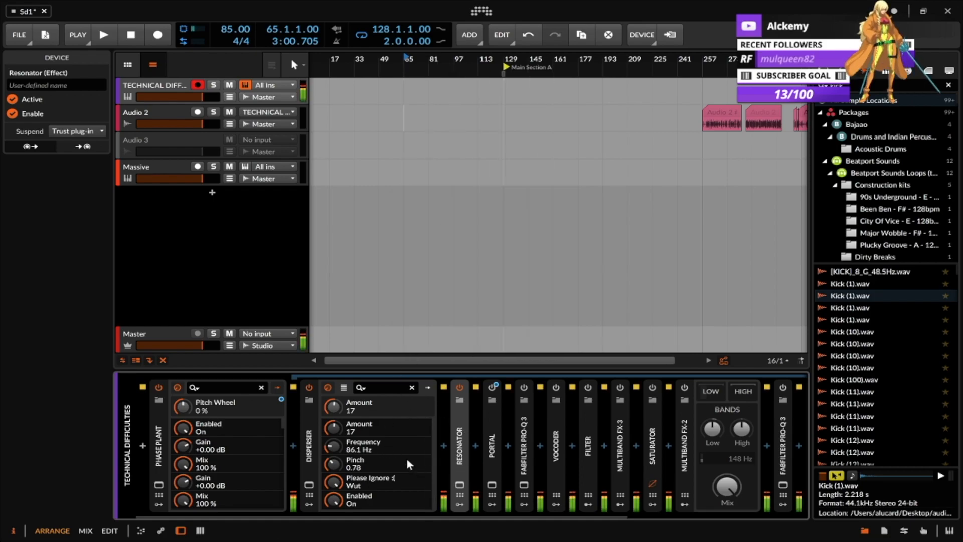
{"action": "double_click", "coordinate": [308, 420]}
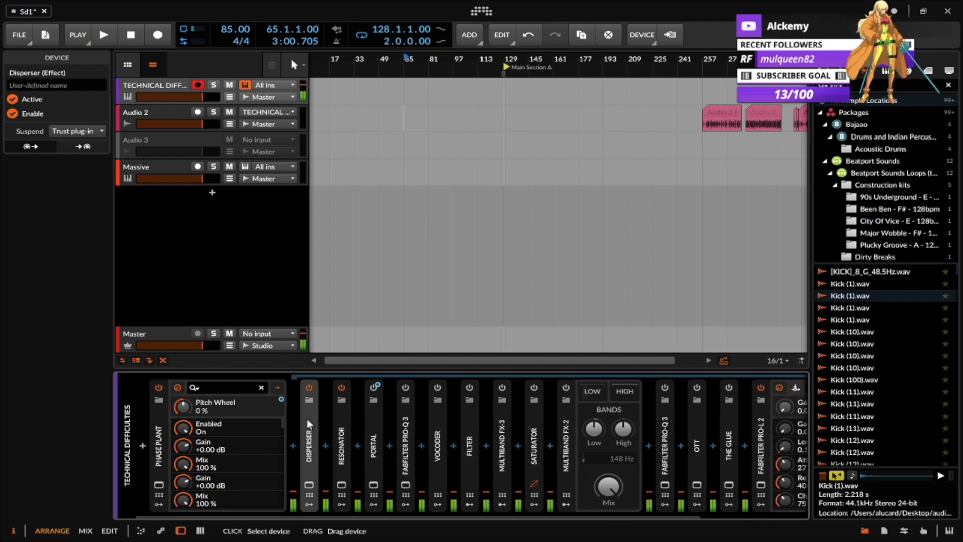
{"action": "double_click", "coordinate": [337, 422]}
{"action": "double_click", "coordinate": [342, 420]}
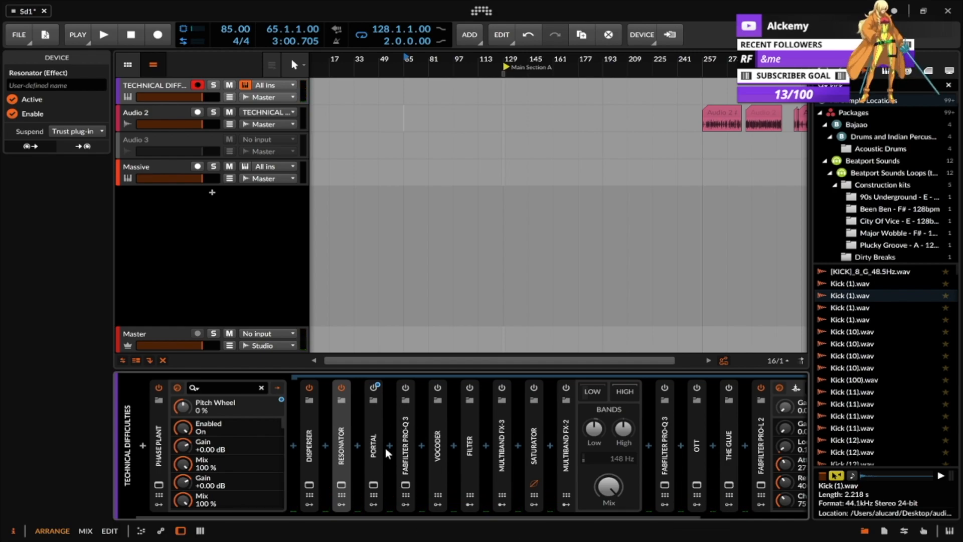
Step: Turn on Portal and the first FabFilter Pro-Q 3, reviewing Portal's grain controls and modulators and the equalizer's bands
{"action": "left_click", "coordinate": [372, 388]}
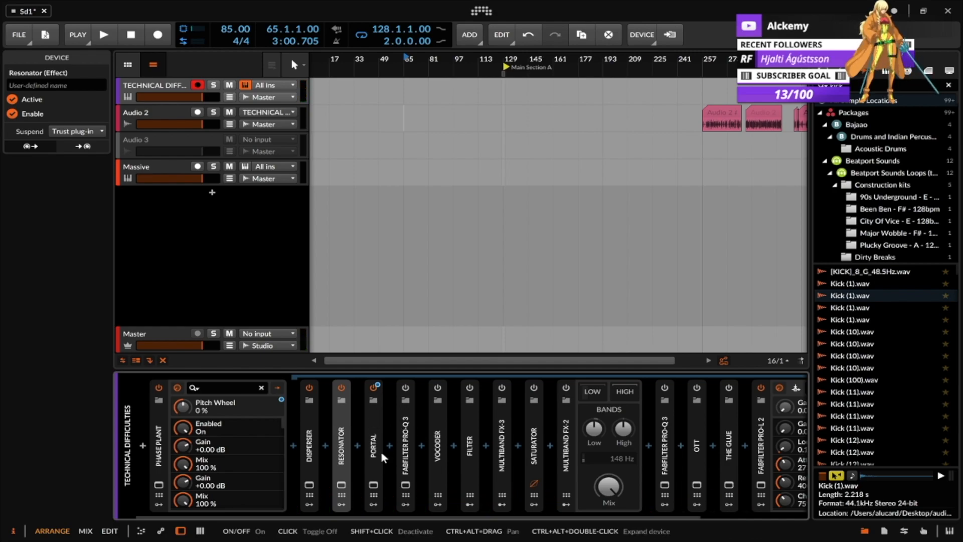
{"action": "left_click", "coordinate": [373, 482]}
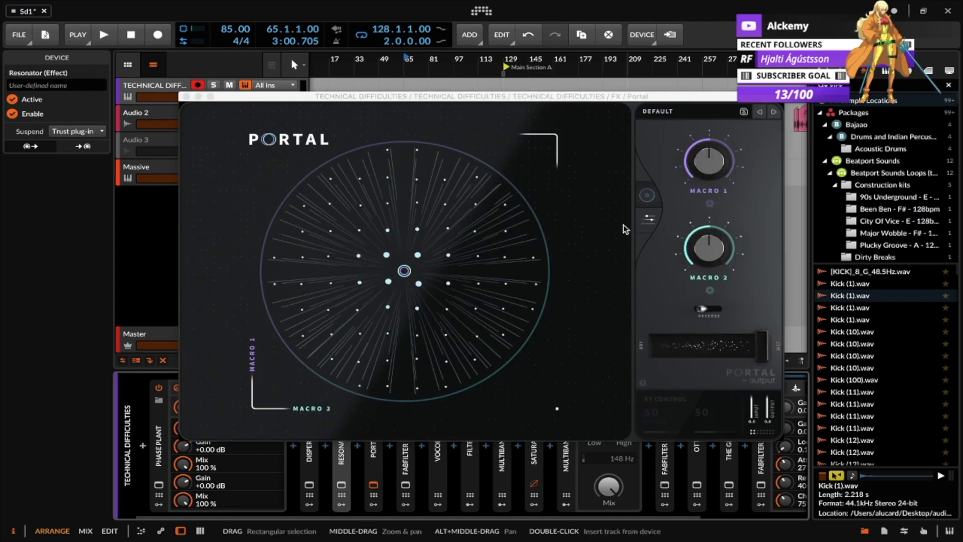
{"action": "left_click", "coordinate": [649, 219]}
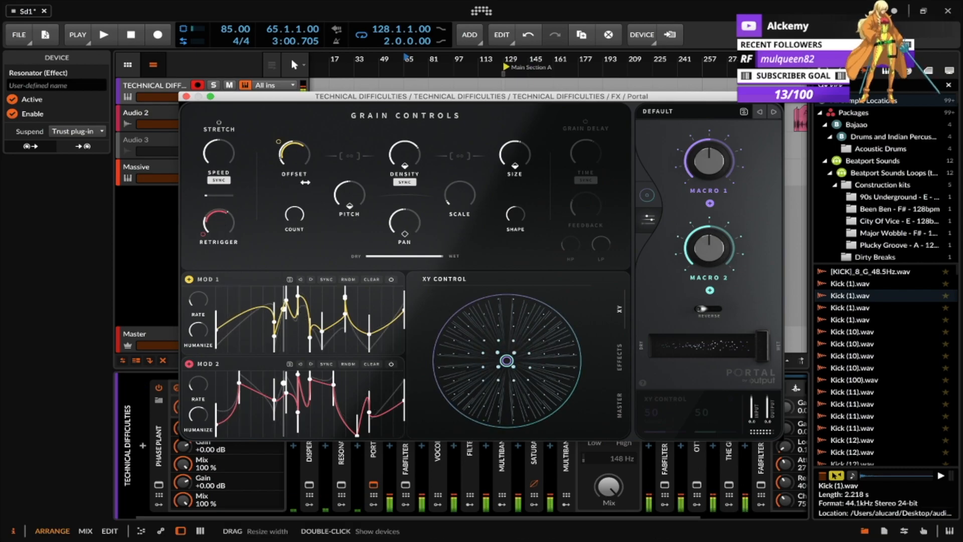
{"action": "left_click", "coordinate": [186, 96]}
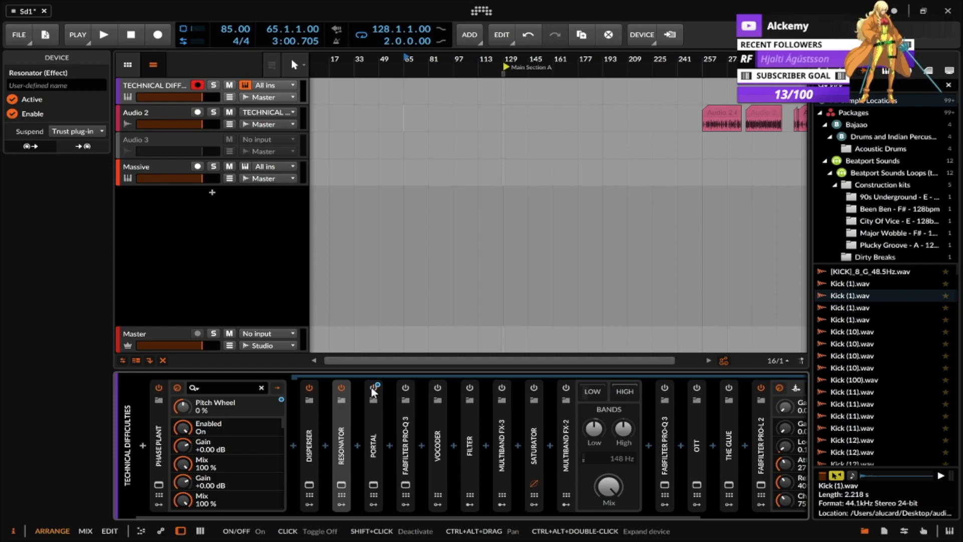
{"action": "left_click", "coordinate": [406, 485]}
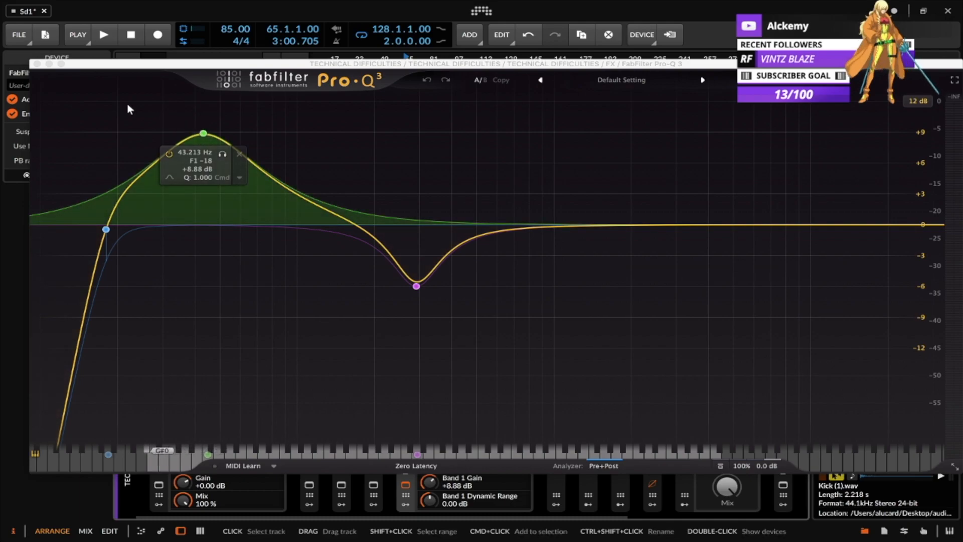
{"action": "left_click", "coordinate": [37, 65]}
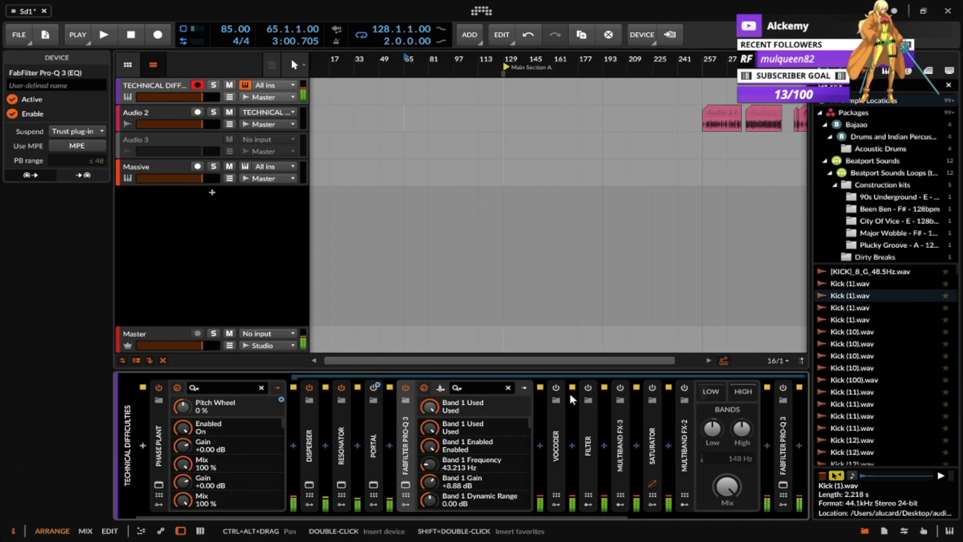
Step: Turn on the Vocoder and the Filter after it, expanding each to review its settings and collapsing it again
{"action": "scroll", "coordinate": [557, 414], "scroll_direction": "right", "scroll_amount": 1}
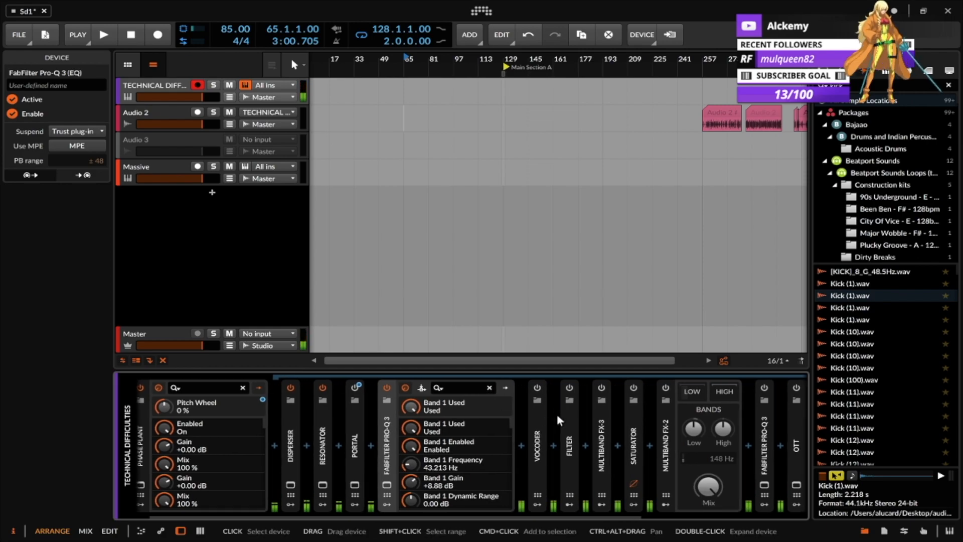
{"action": "left_click", "coordinate": [539, 426]}
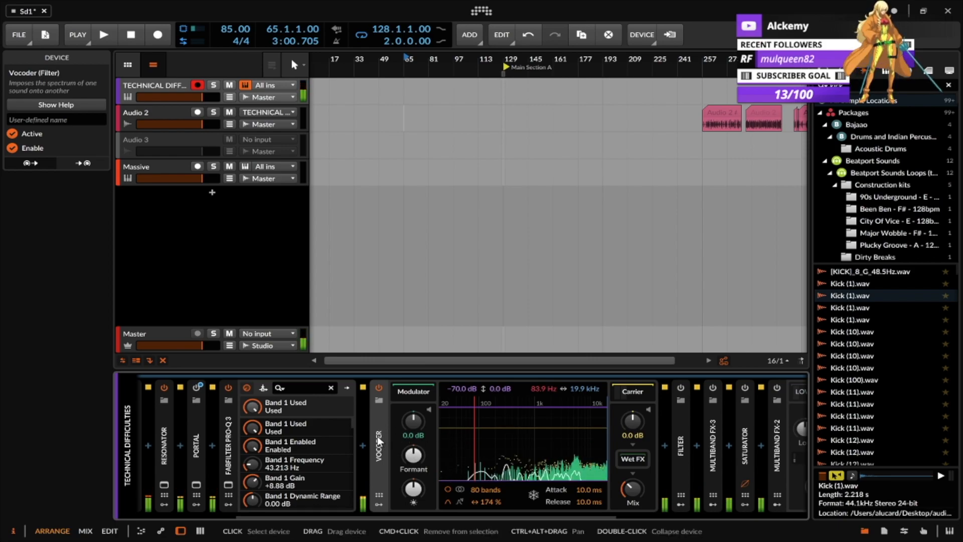
{"action": "double_click", "coordinate": [380, 420]}
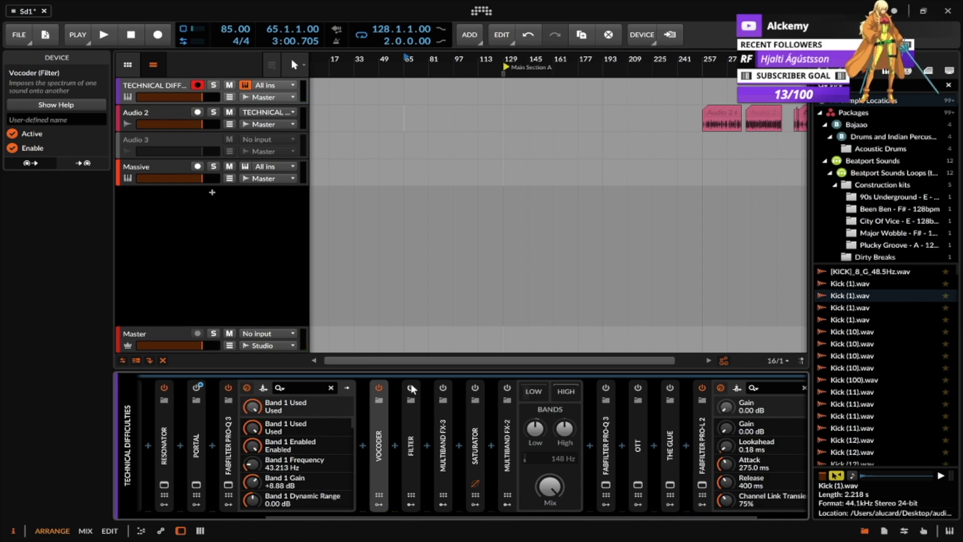
{"action": "double_click", "coordinate": [411, 432]}
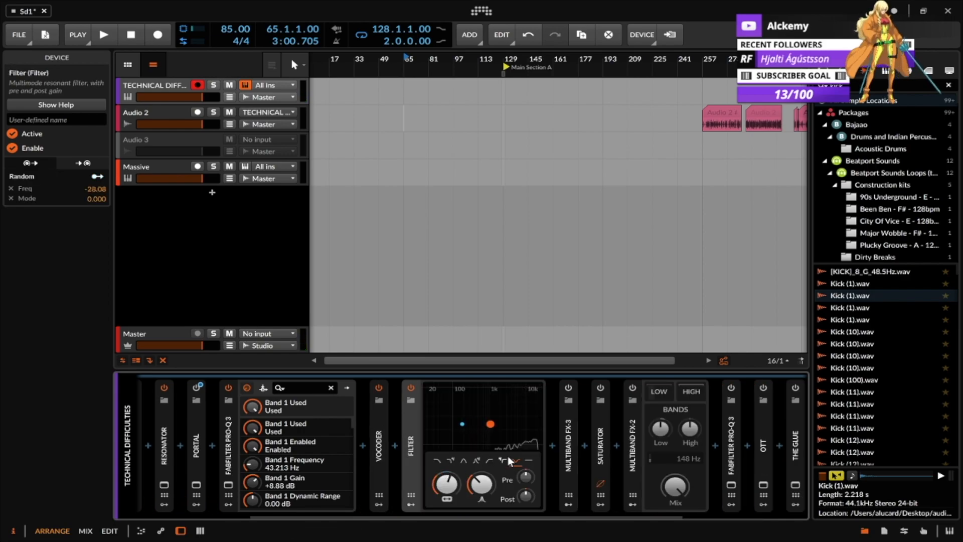
{"action": "left_click", "coordinate": [413, 417]}
Step: Turn on Multiband FX-3, review the devices in its low and high bands, and collapse it
{"action": "left_click", "coordinate": [448, 403]}
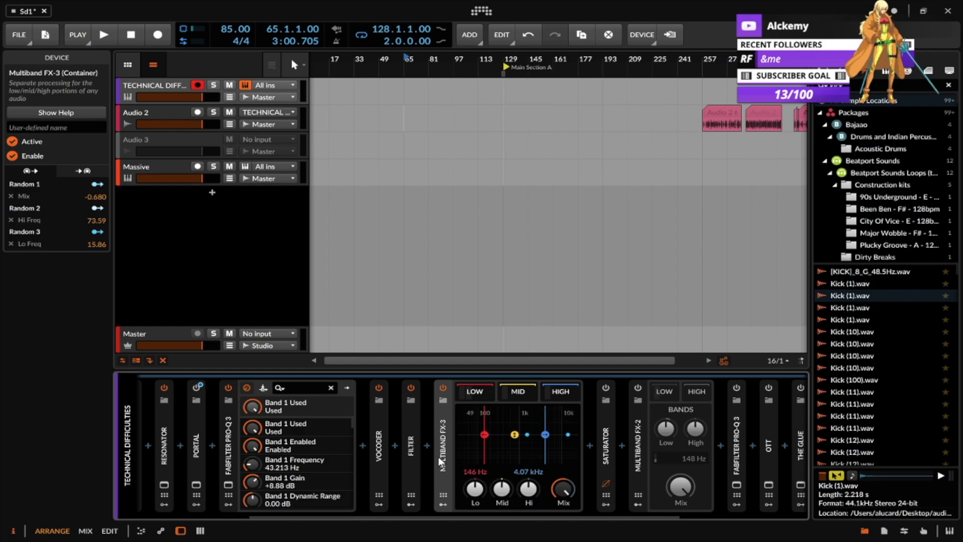
{"action": "left_click", "coordinate": [475, 392]}
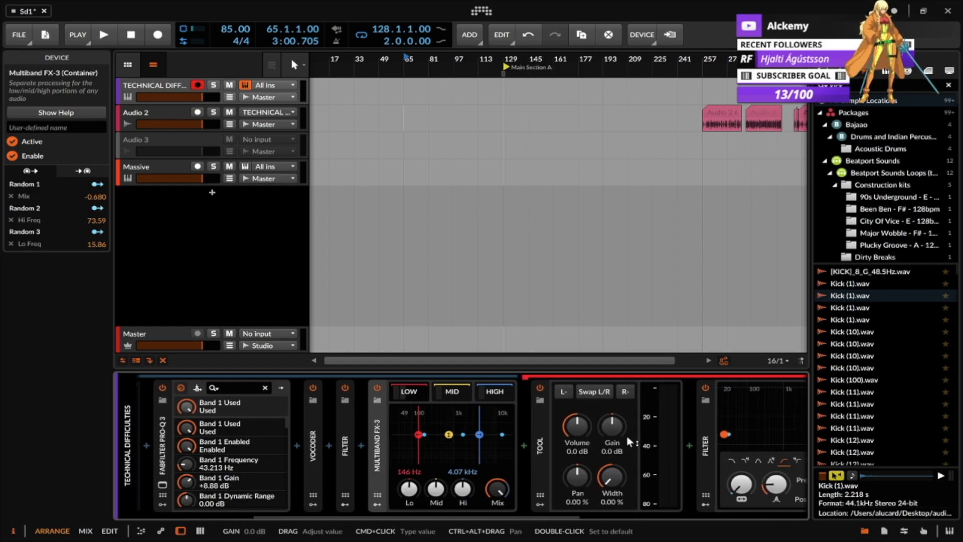
{"action": "scroll", "coordinate": [653, 432], "scroll_direction": "right", "scroll_amount": 3}
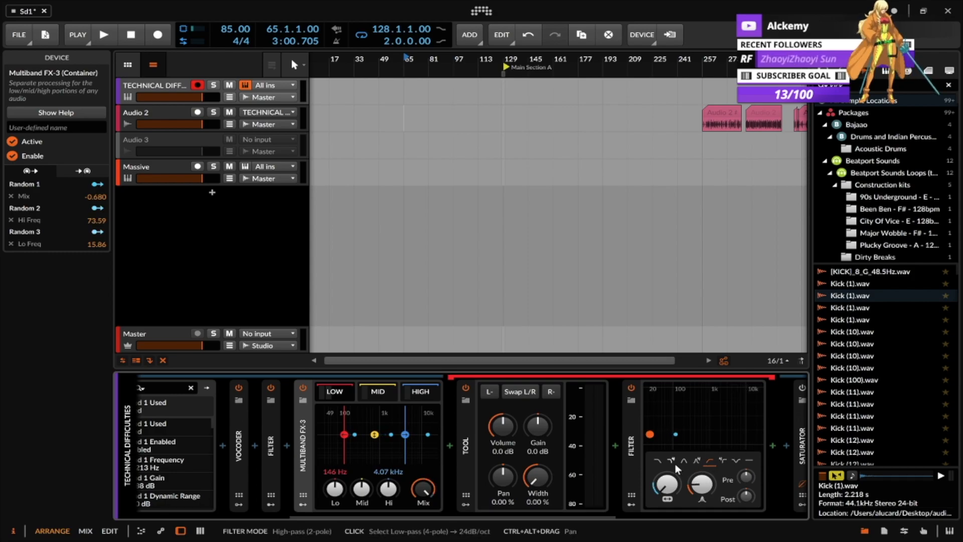
{"action": "left_click", "coordinate": [417, 393]}
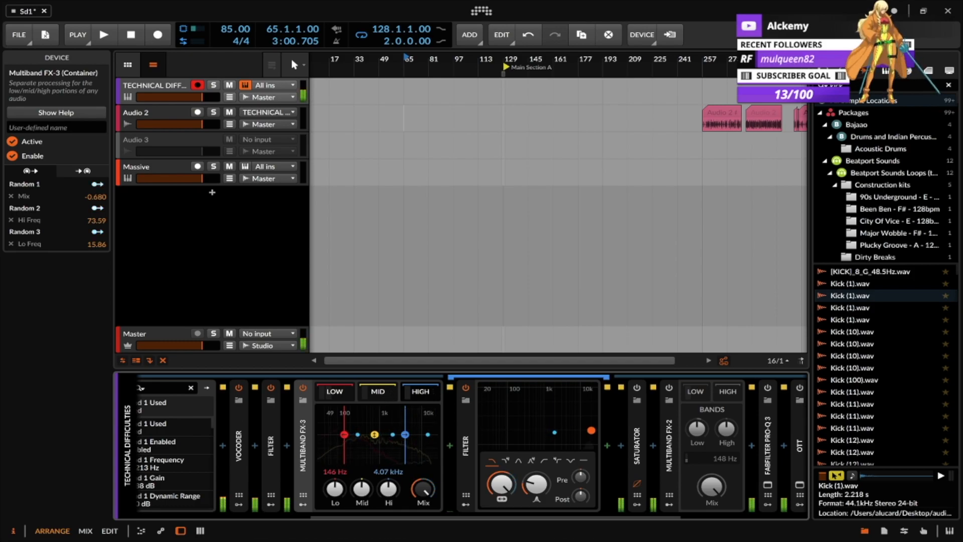
{"action": "double_click", "coordinate": [308, 423]}
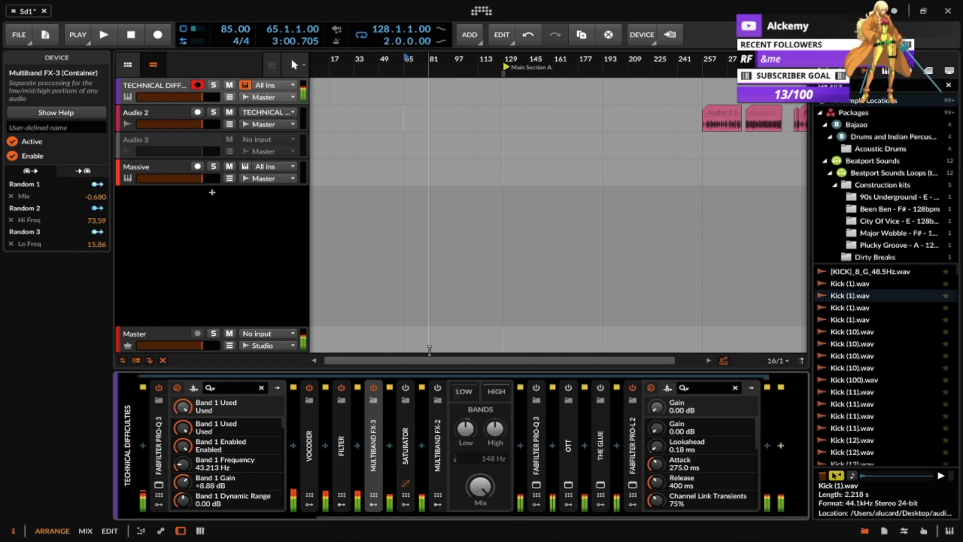
{"action": "double_click", "coordinate": [373, 429]}
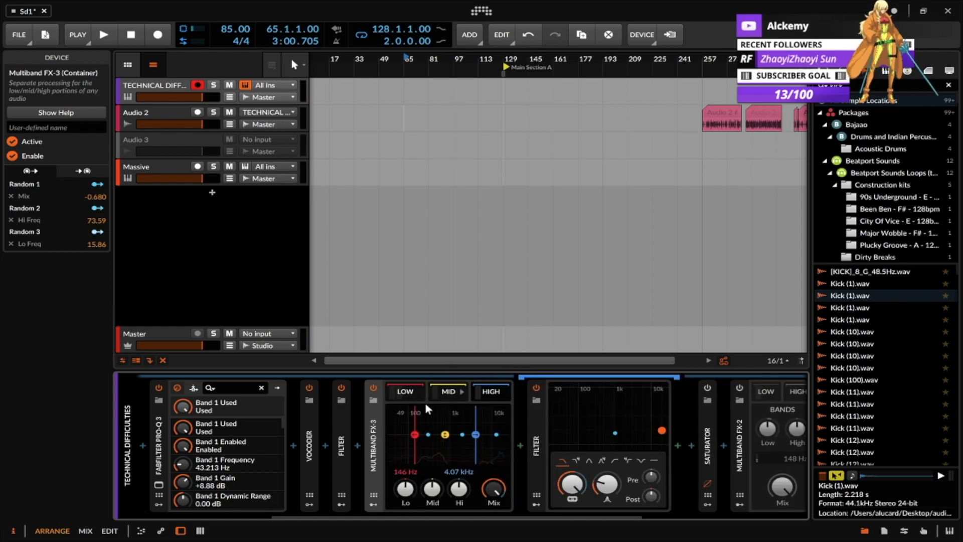
{"action": "double_click", "coordinate": [380, 429]}
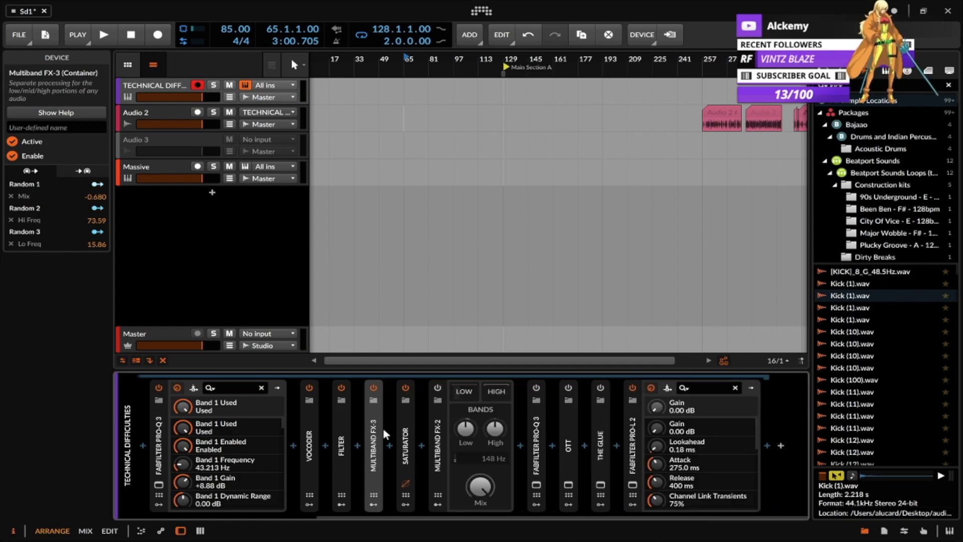
Step: Turn on the Saturator and Multiband FX-2, review the settings of both, and collapse them
{"action": "double_click", "coordinate": [402, 432]}
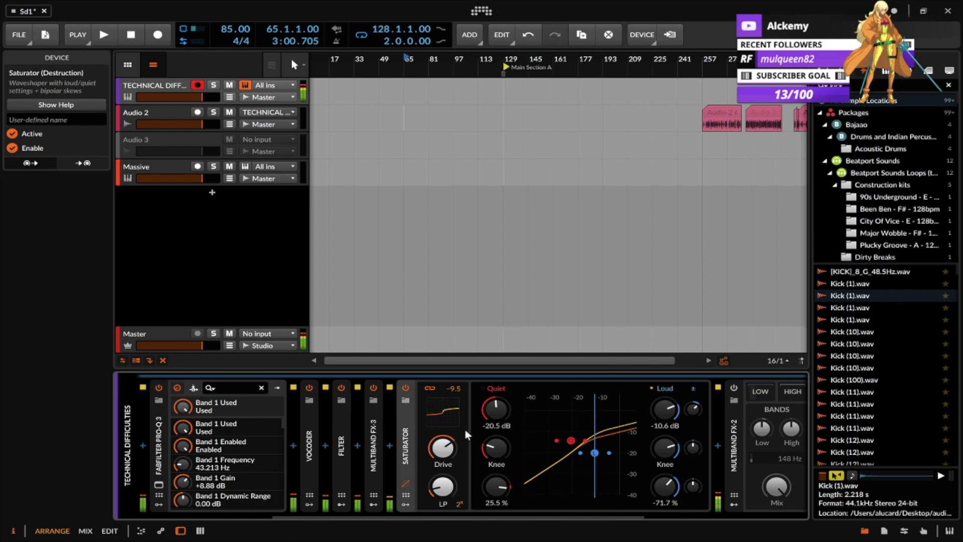
{"action": "double_click", "coordinate": [408, 419]}
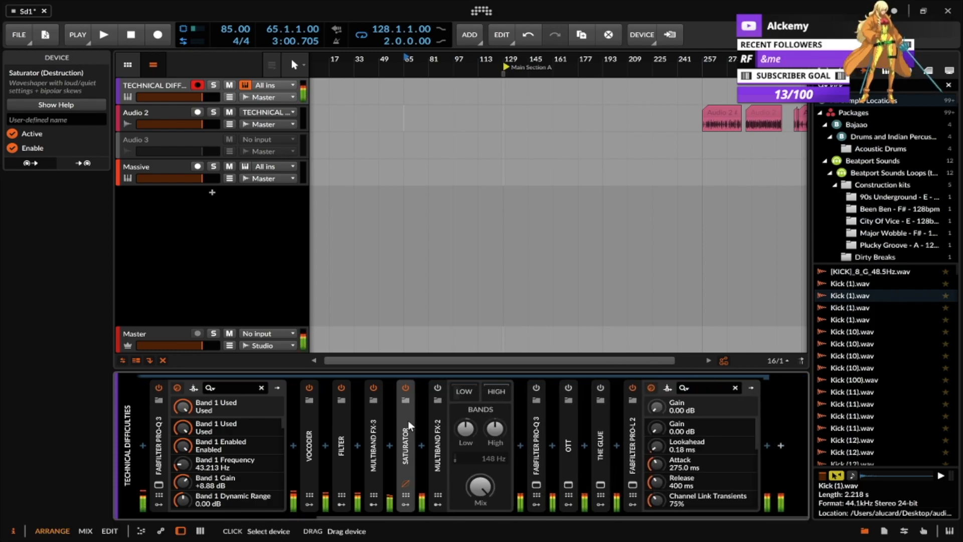
{"action": "left_click", "coordinate": [439, 420]}
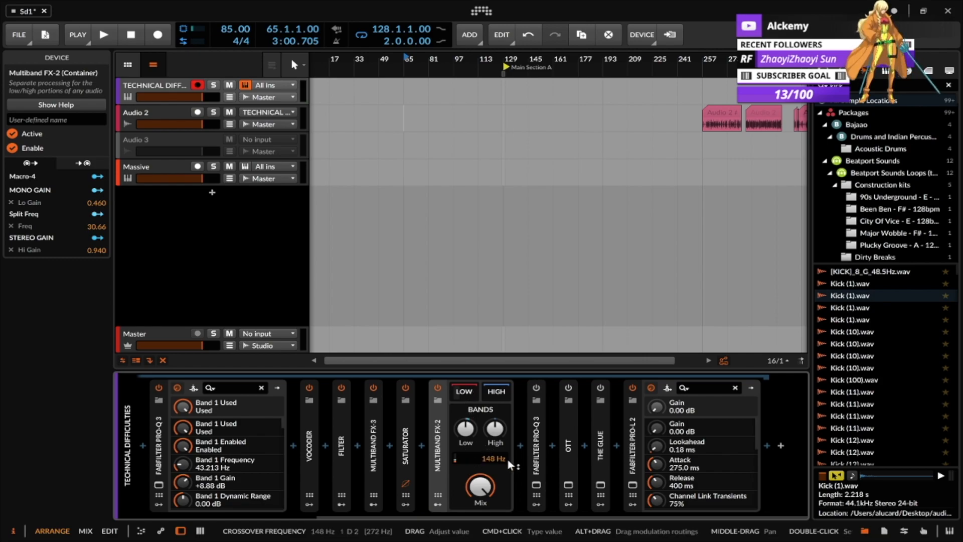
{"action": "left_click", "coordinate": [438, 432]}
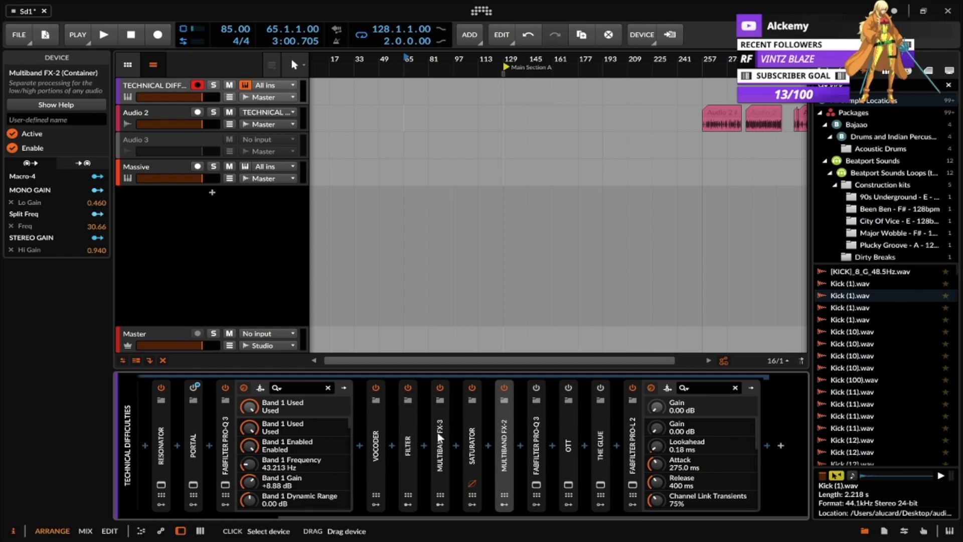
Step: Turn on the second FabFilter Pro-Q 3, inspect its bell cut and low-cut bands, and close its window
{"action": "left_click", "coordinate": [534, 485]}
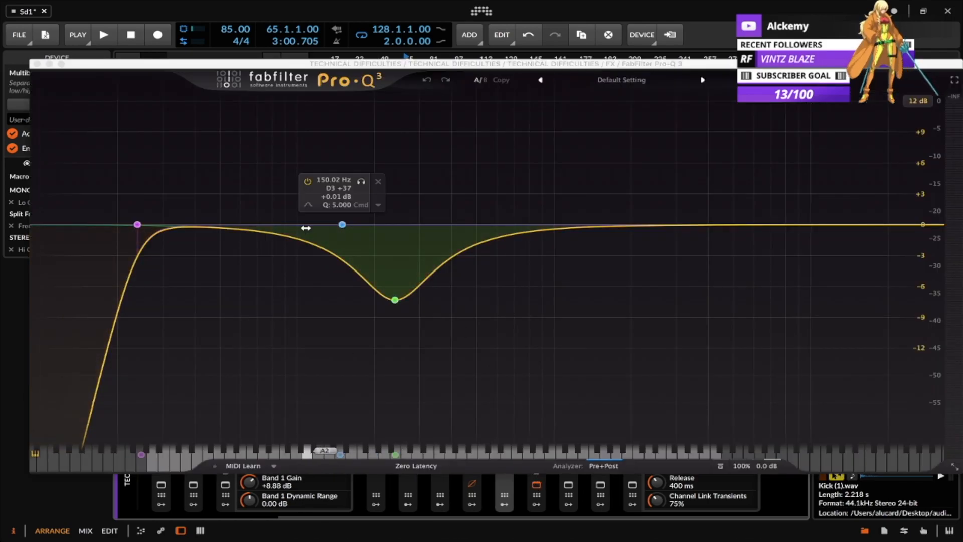
{"action": "mouse_move", "coordinate": [394, 299]}
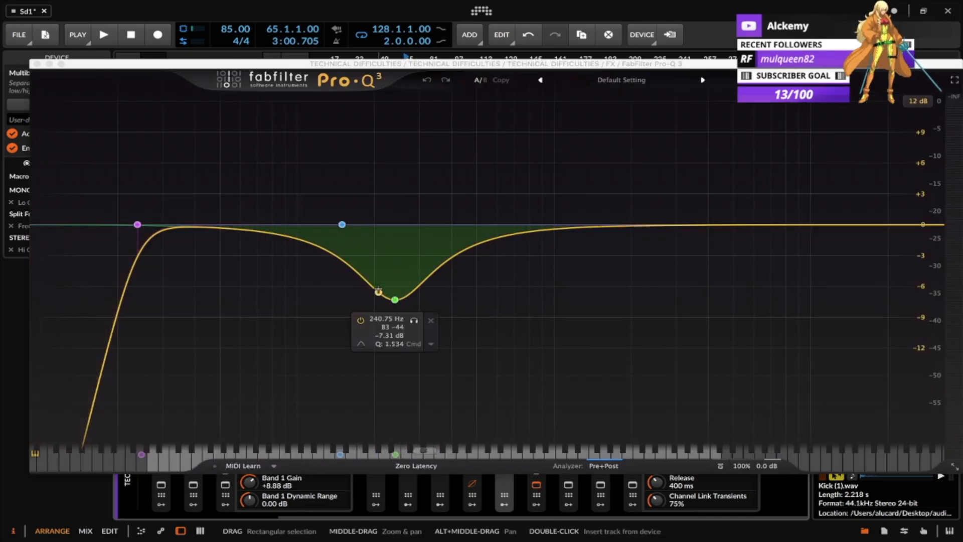
{"action": "mouse_move", "coordinate": [136, 226]}
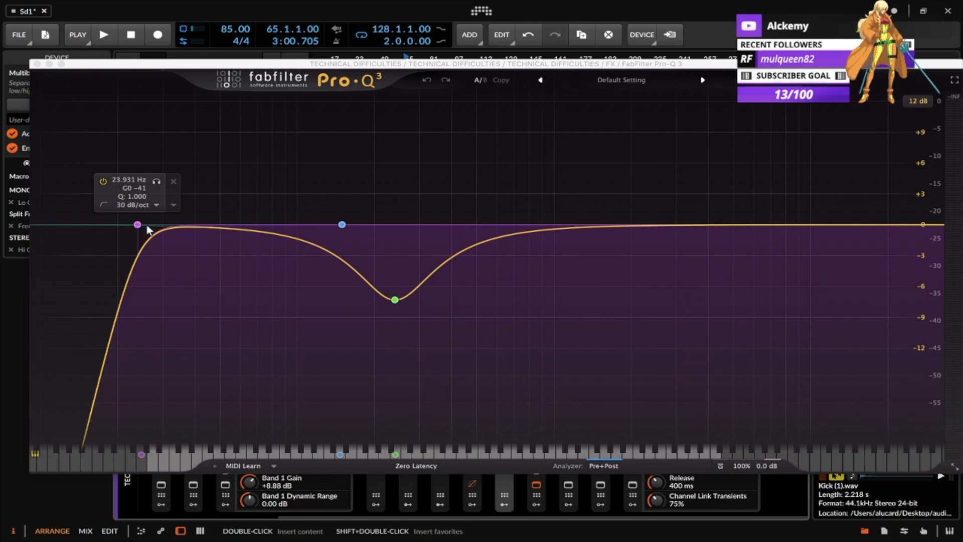
{"action": "left_click", "coordinate": [37, 63]}
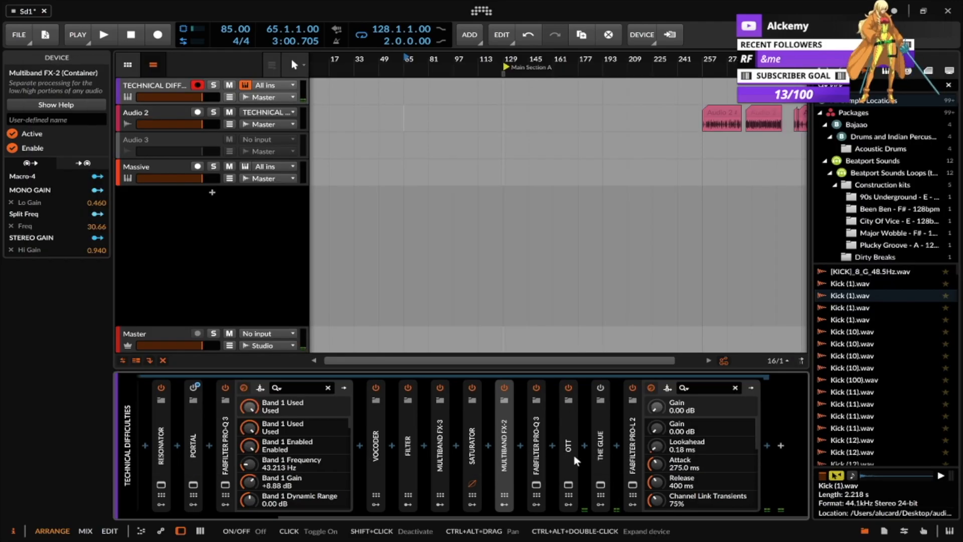
Step: Inspect the OTT, The Glue and FabFilter Pro-L 2 plug-in windows, turning on The Glue, and close each one
{"action": "left_click", "coordinate": [570, 485]}
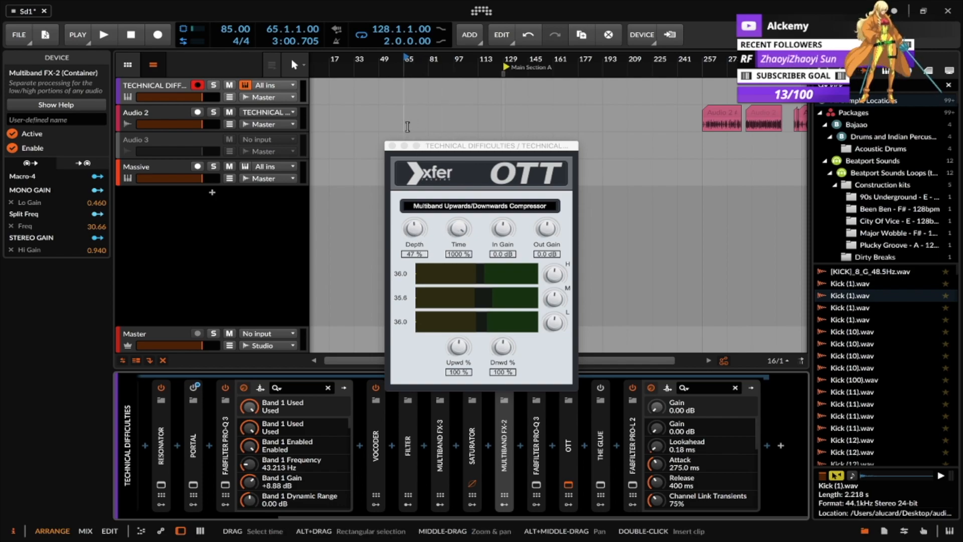
{"action": "left_click", "coordinate": [392, 146]}
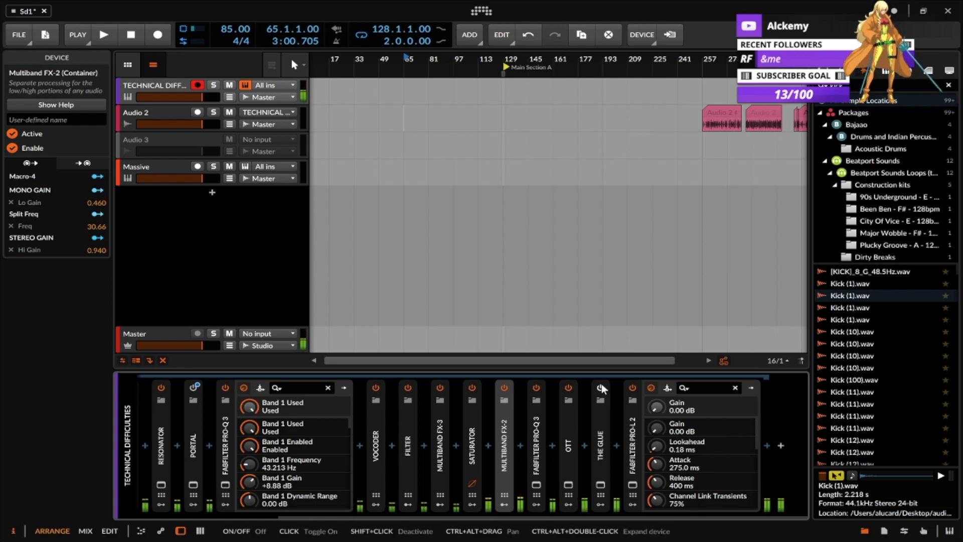
{"action": "left_click", "coordinate": [600, 485]}
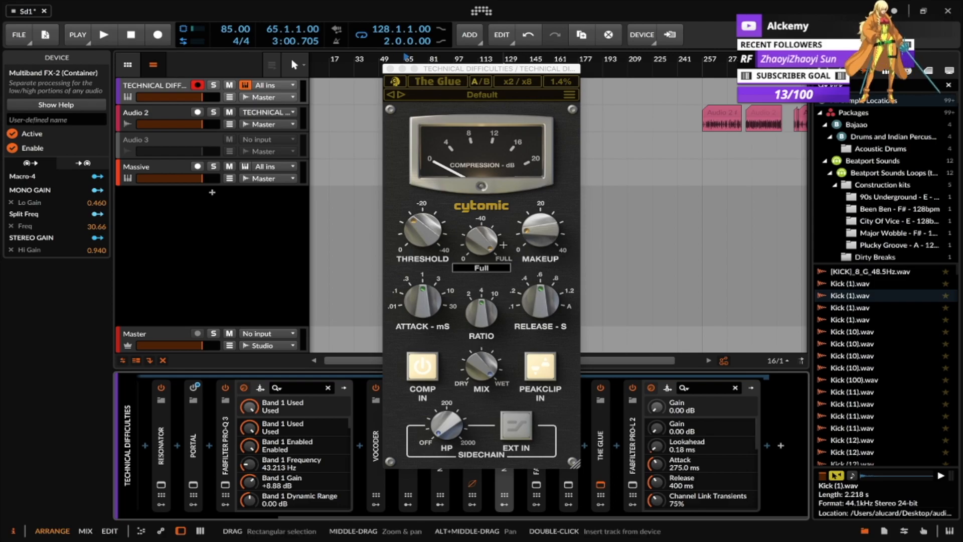
{"action": "left_click", "coordinate": [391, 69]}
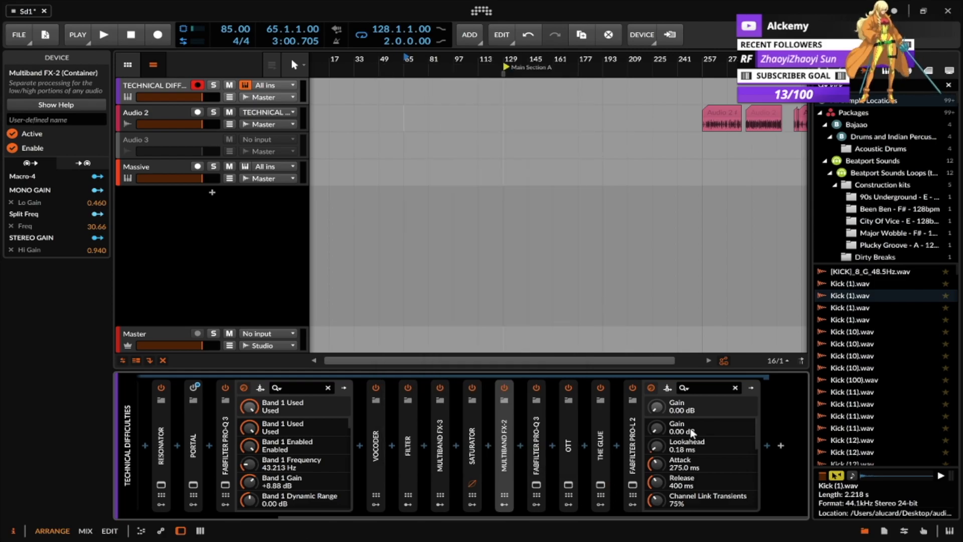
{"action": "left_click", "coordinate": [632, 485]}
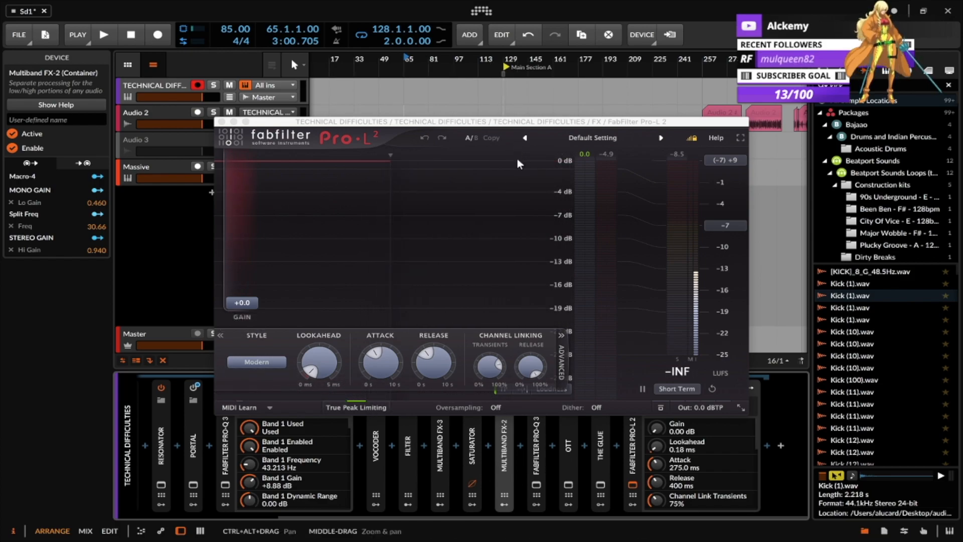
{"action": "left_click", "coordinate": [222, 122]}
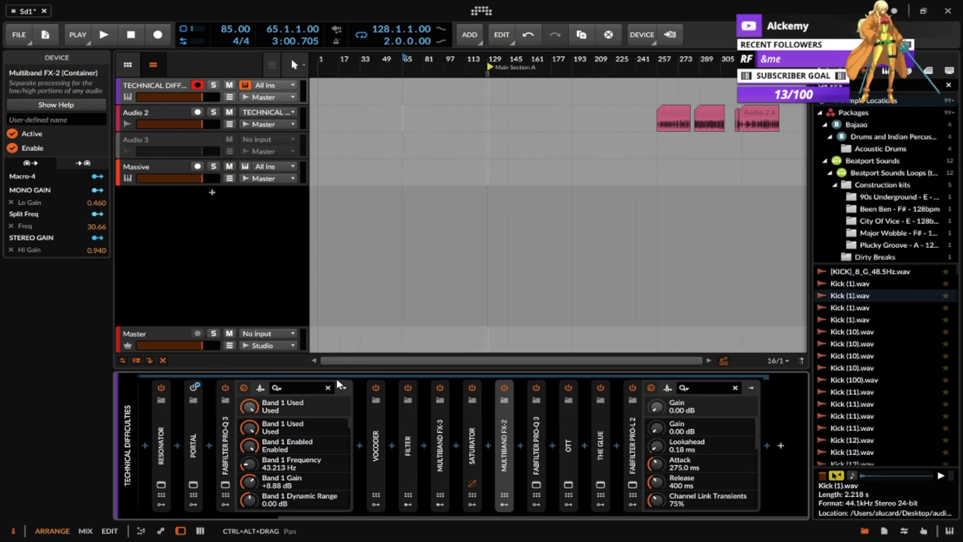
Step: Collapse the first FabFilter Pro-Q 3 in the device chain to hide its parameter list
{"action": "scroll", "coordinate": [215, 431], "scroll_direction": "left", "scroll_amount": 4}
{"action": "scroll", "coordinate": [191, 441], "scroll_direction": "left", "scroll_amount": 3}
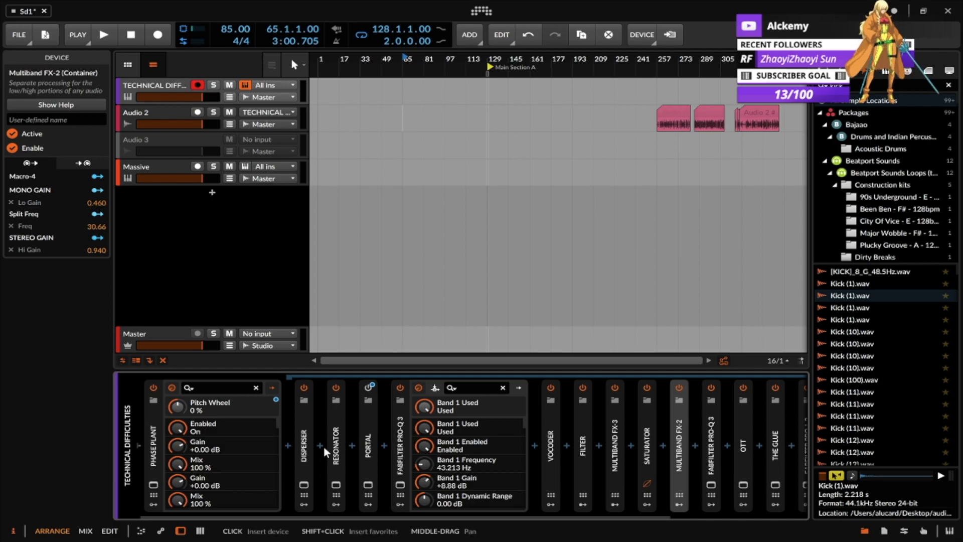
{"action": "double_click", "coordinate": [402, 434]}
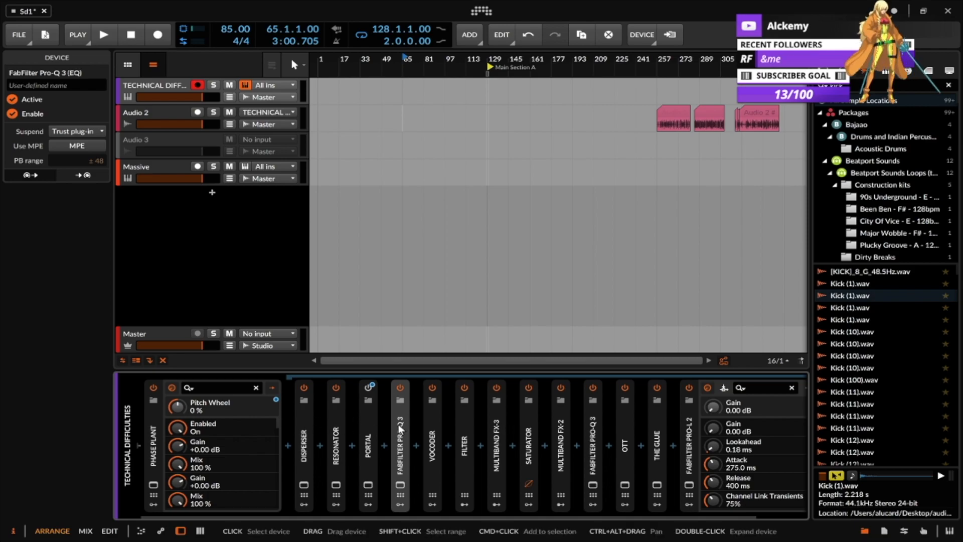
Step: Go over the effect chain again, selecting Multiband FX-3, Saturator, OTT, The Glue and FabFilter Pro-L 2 in turn
{"action": "left_click", "coordinate": [497, 426]}
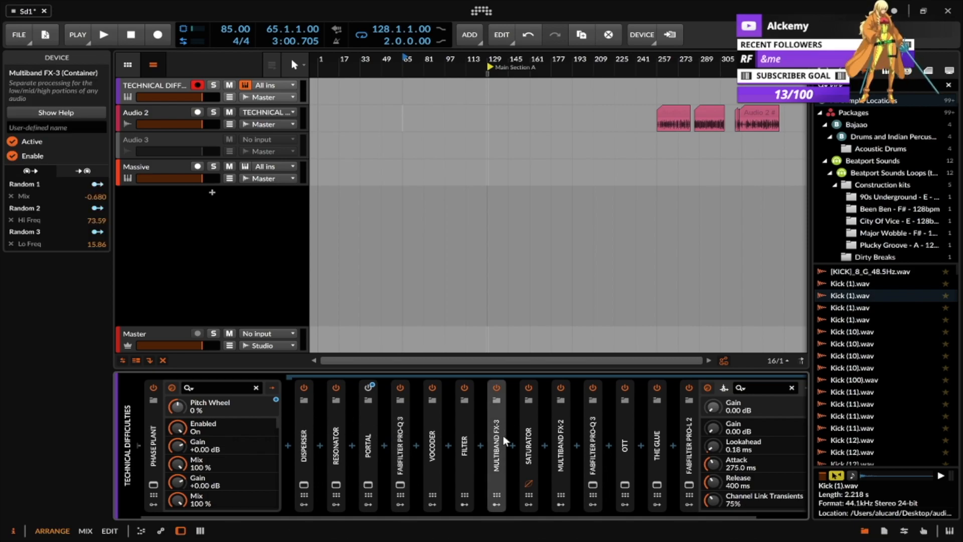
{"action": "left_click", "coordinate": [528, 425]}
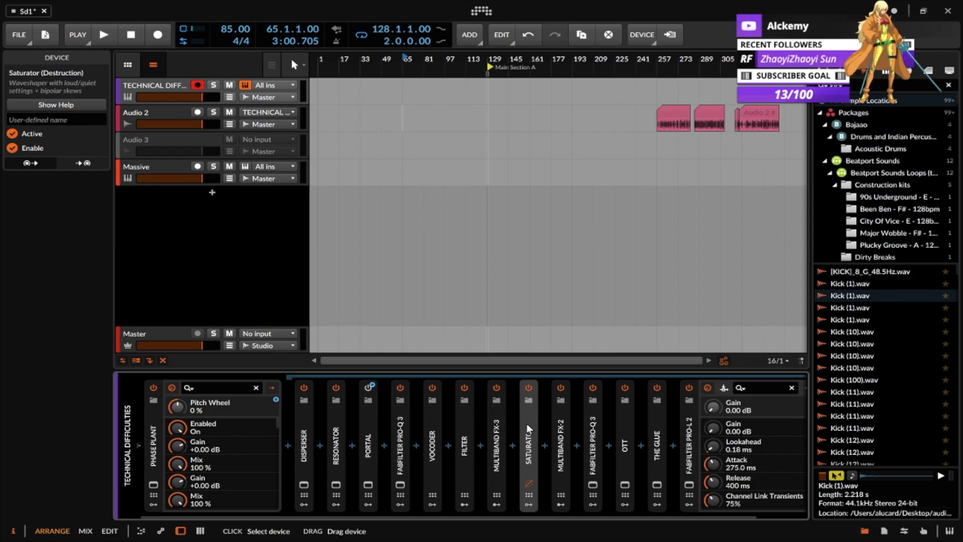
{"action": "scroll", "coordinate": [527, 423], "scroll_direction": "right", "scroll_amount": 1}
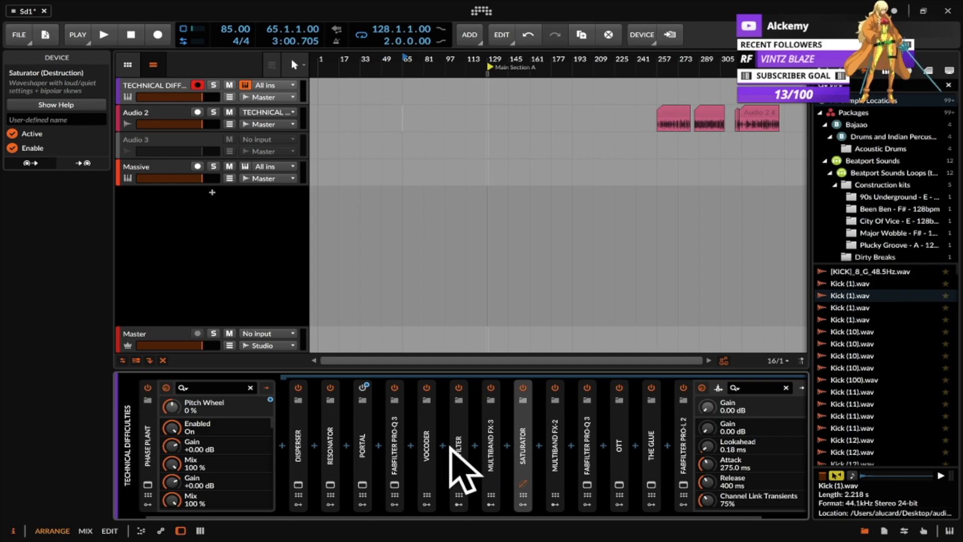
{"action": "scroll", "coordinate": [440, 442], "scroll_direction": "right", "scroll_amount": 5}
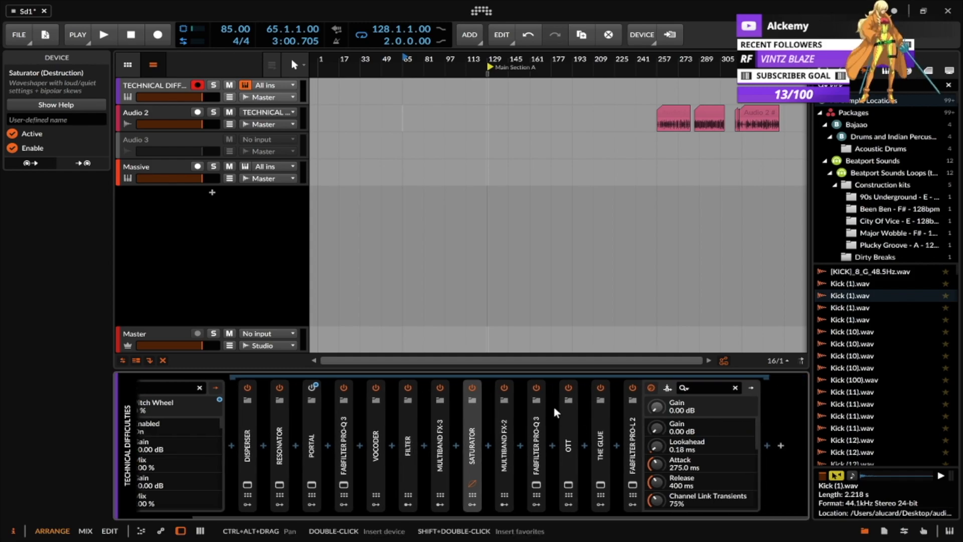
{"action": "left_click", "coordinate": [569, 420]}
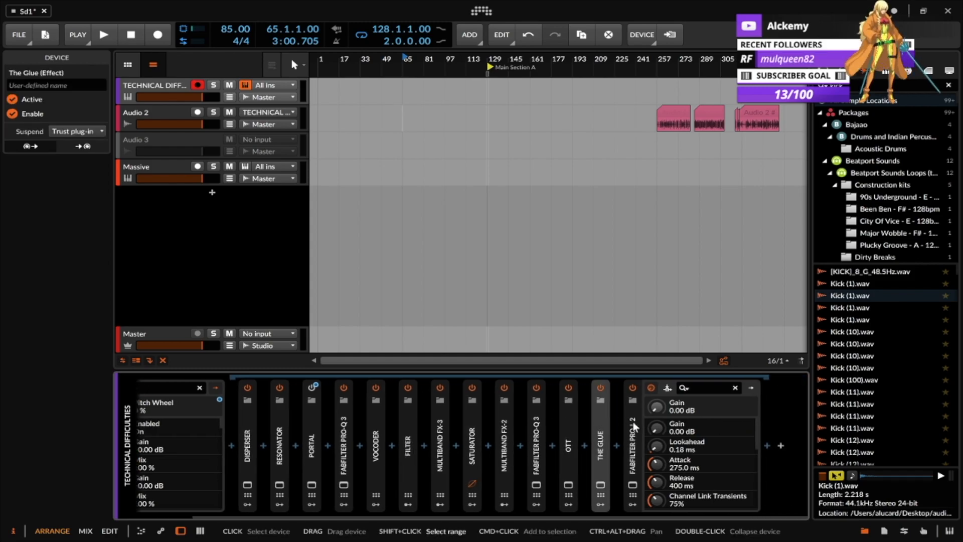
{"action": "left_click", "coordinate": [569, 424], "text": "shift"}
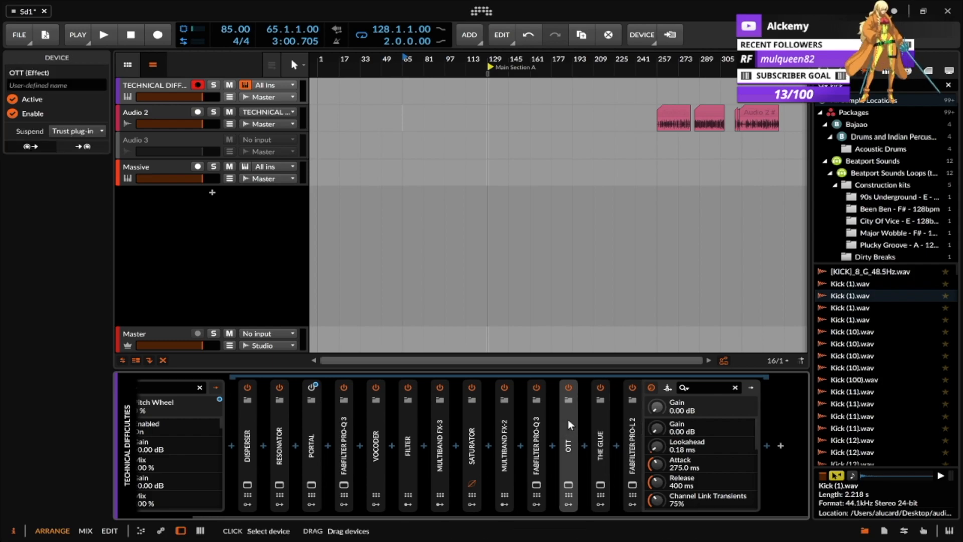
{"action": "left_click", "coordinate": [600, 422]}
{"action": "left_click", "coordinate": [633, 429]}
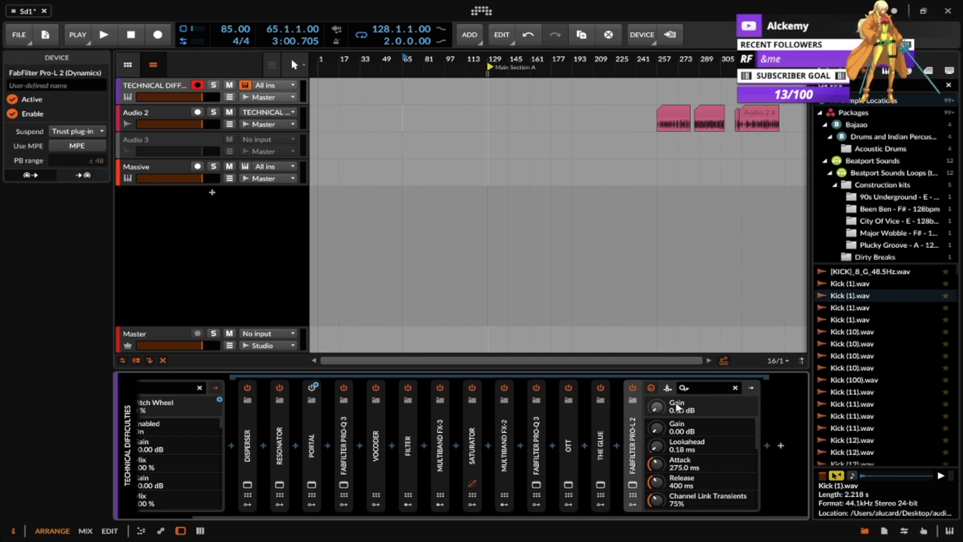
Step: Revisit Multiband FX-2 and the first FabFilter Pro-Q 3, and expand Multiband FX-3 to review its band settings before collapsing it
{"action": "left_click", "coordinate": [506, 431]}
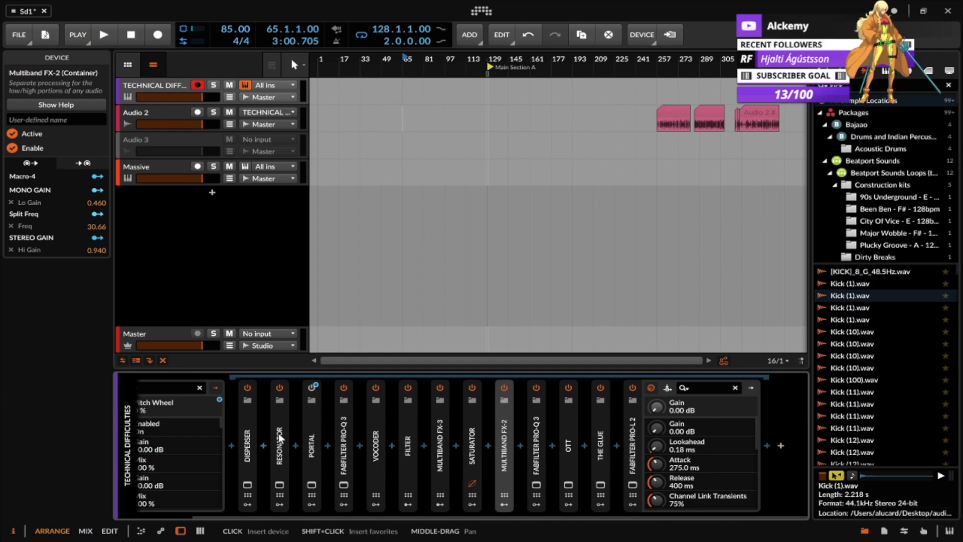
{"action": "left_click", "coordinate": [340, 428]}
{"action": "double_click", "coordinate": [437, 440]}
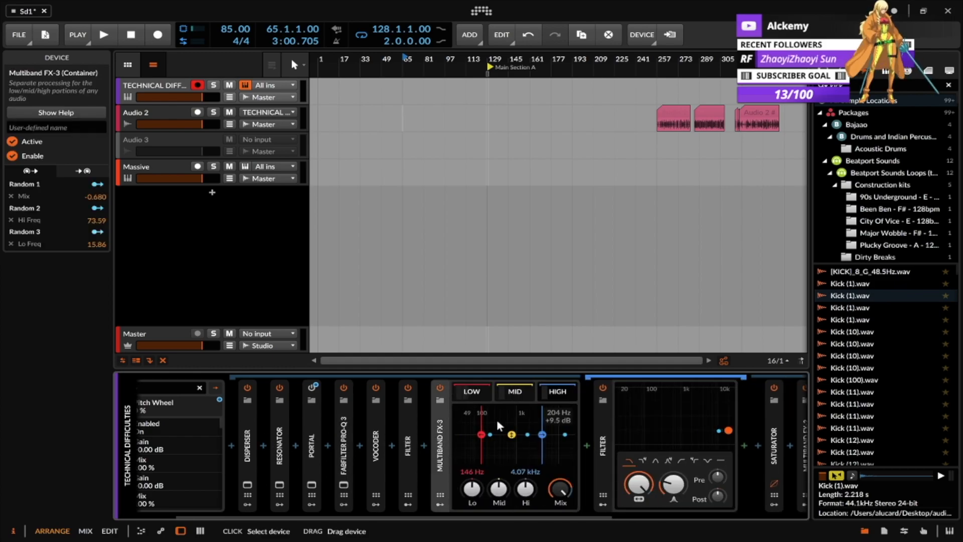
{"action": "double_click", "coordinate": [443, 423]}
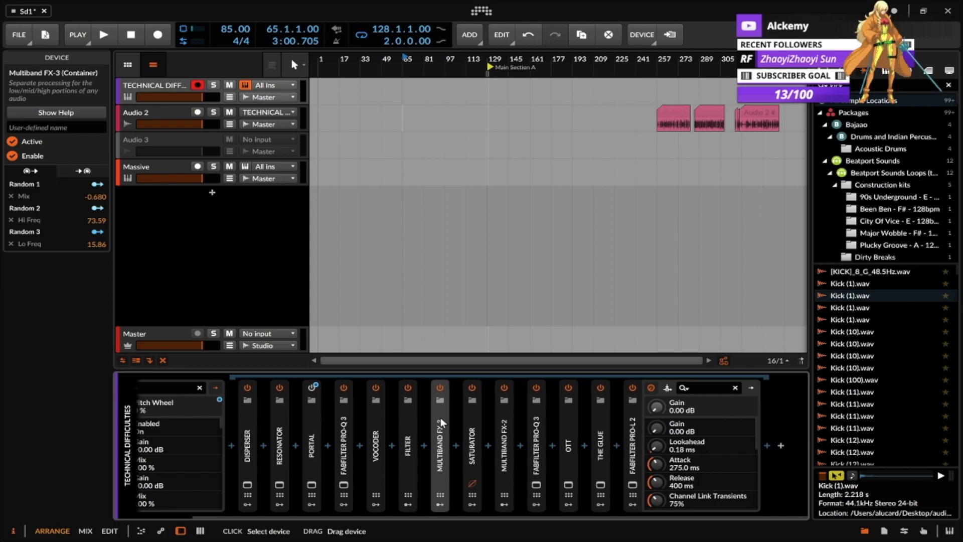
Step: Open Phase Plant at the start of the chain, review its generators and effect lanes, and close its window
{"action": "scroll", "coordinate": [395, 422], "scroll_direction": "up", "scroll_amount": 2}
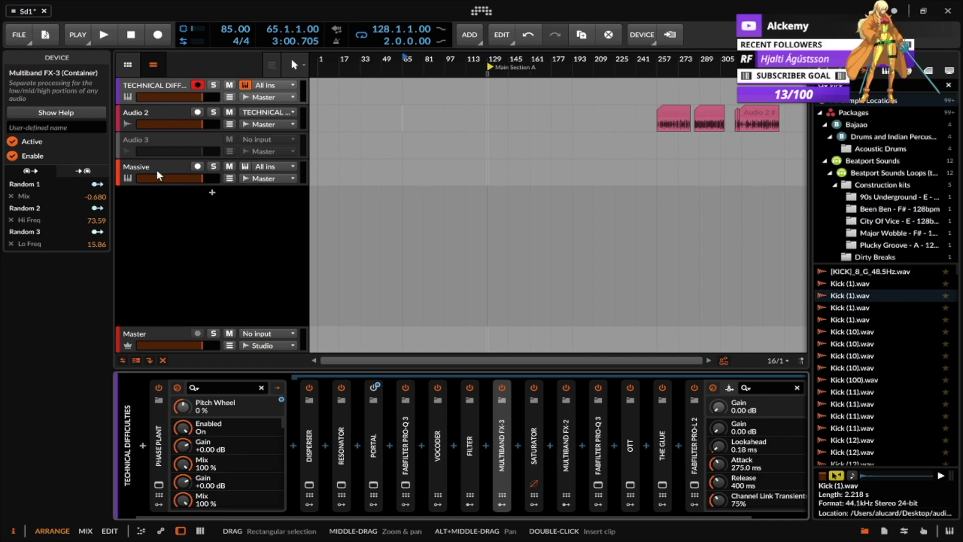
{"action": "left_click", "coordinate": [162, 427]}
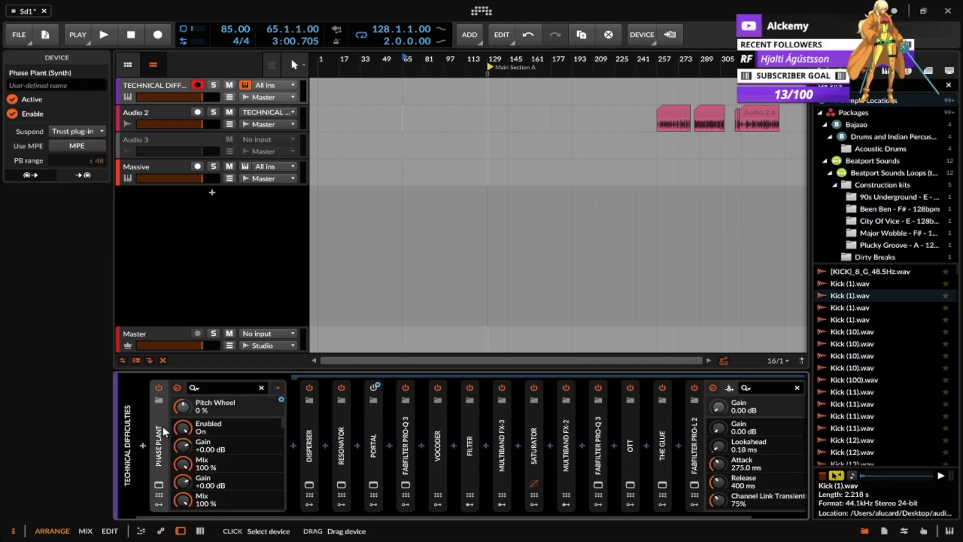
{"action": "left_click", "coordinate": [159, 485]}
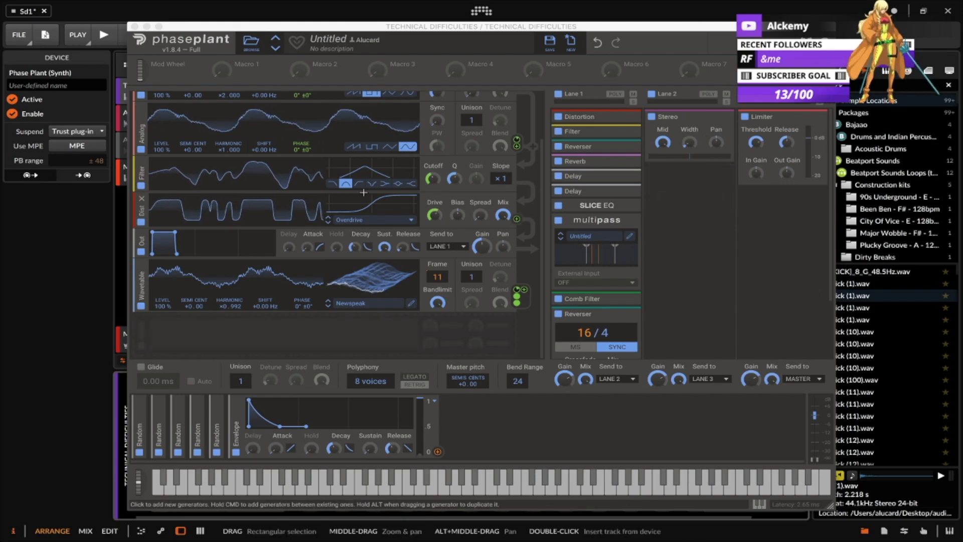
{"action": "left_click", "coordinate": [136, 25]}
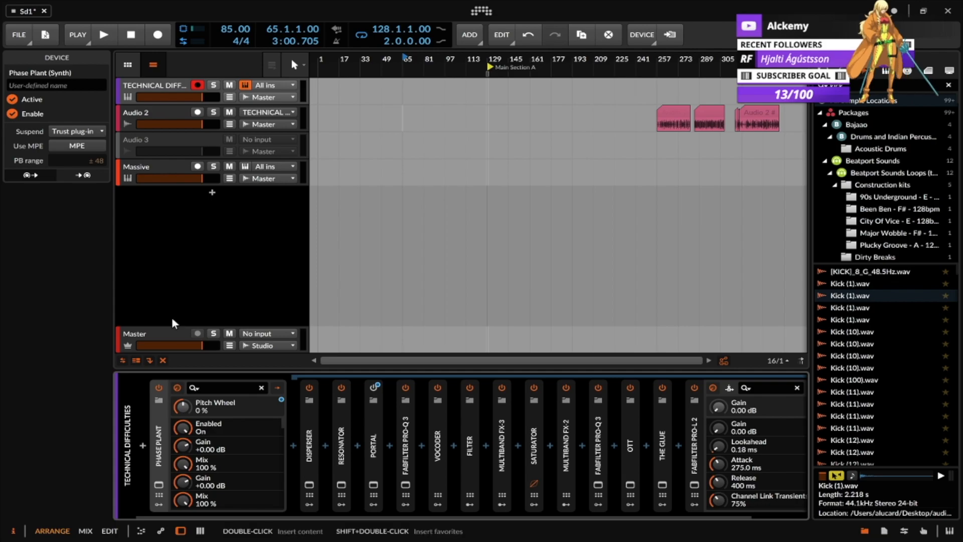